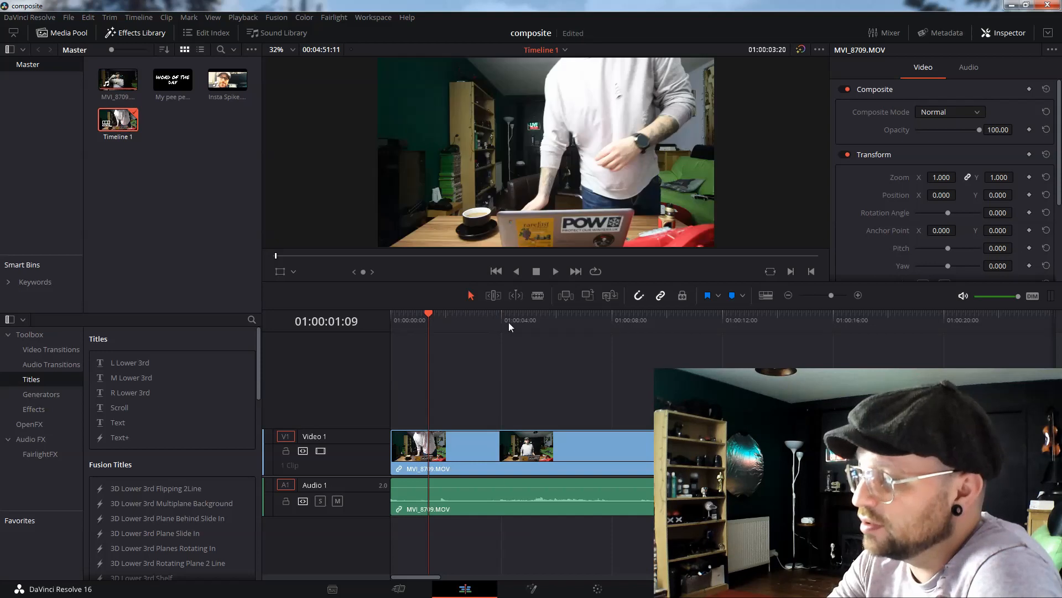
Add the Insta Spike clip to the Video 2 track above the main footage and play it back.
{"action": "left_click", "coordinate": [587, 321]}
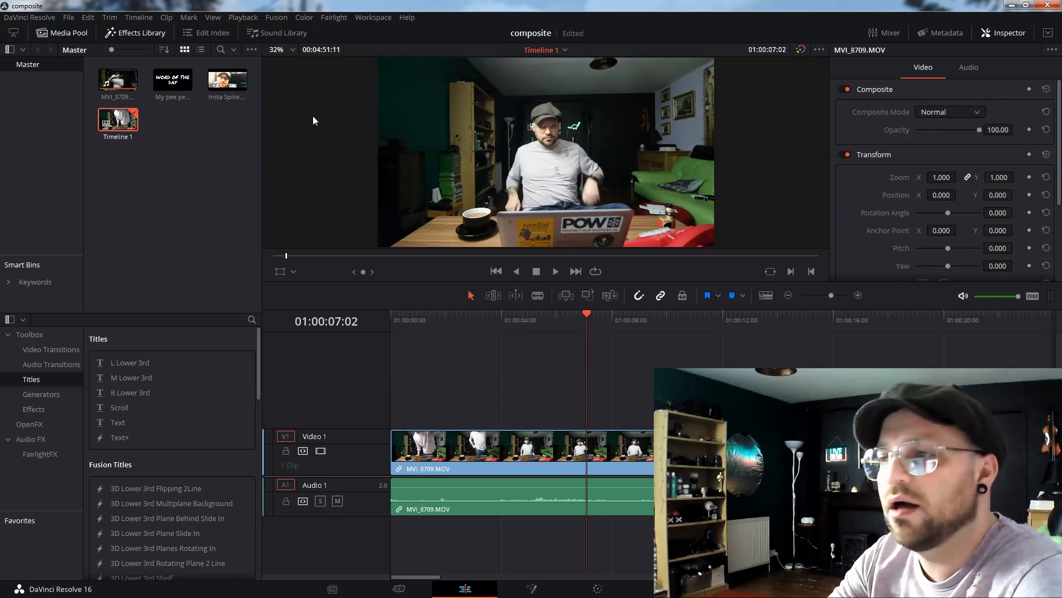
{"action": "left_click_drag", "start_coordinate": [226, 81], "coordinate": [489, 409]}
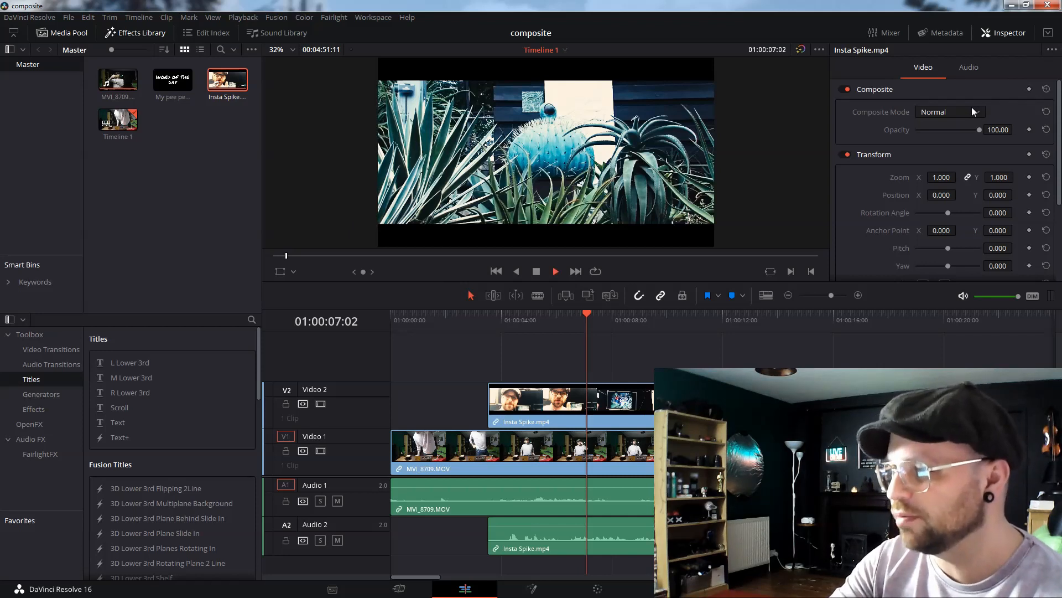
{"action": "key", "text": "space"}
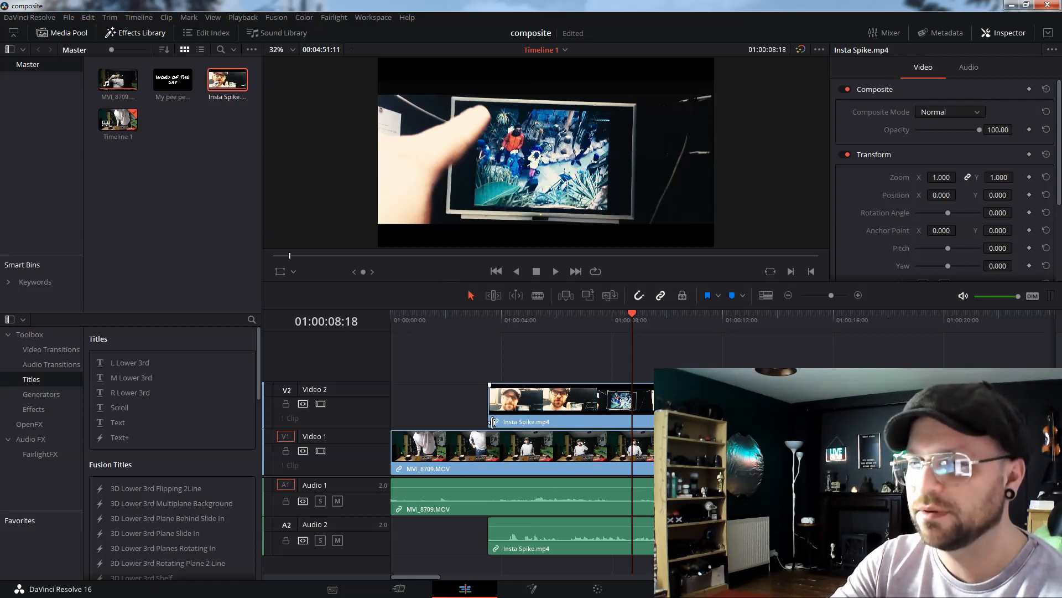
{"action": "left_click", "coordinate": [619, 324]}
Try the Add, Color and Color Burn composite modes on the Insta Spike clip.
{"action": "left_click", "coordinate": [959, 114]}
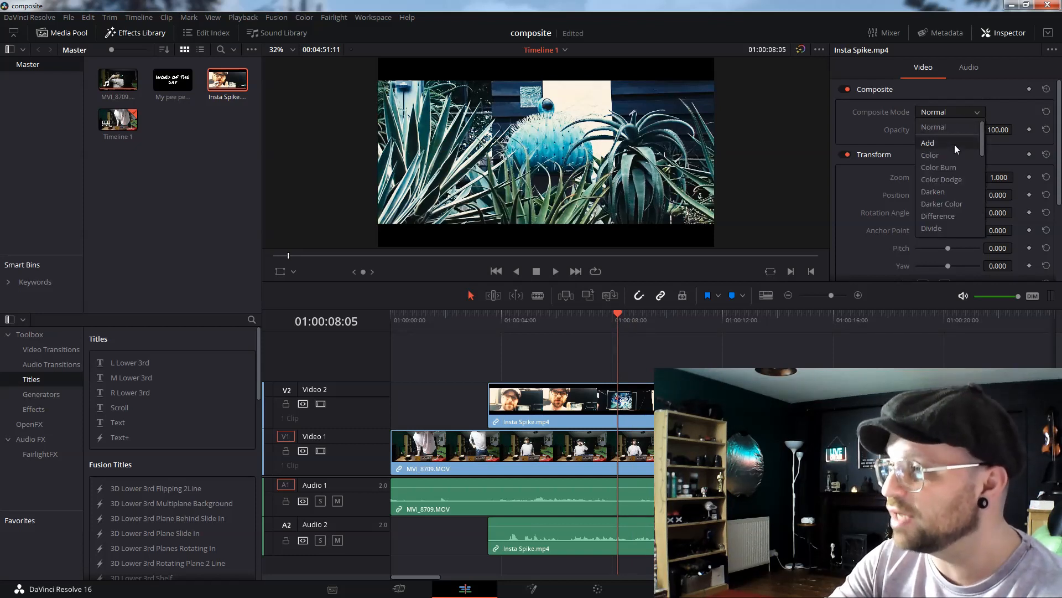
{"action": "left_click", "coordinate": [954, 143]}
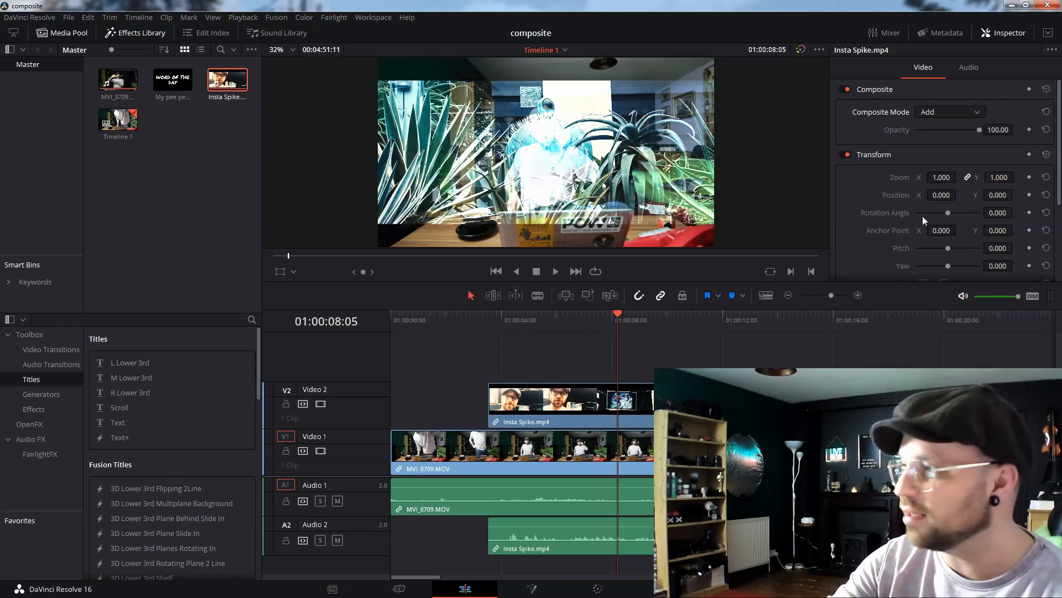
{"action": "left_click", "coordinate": [966, 115]}
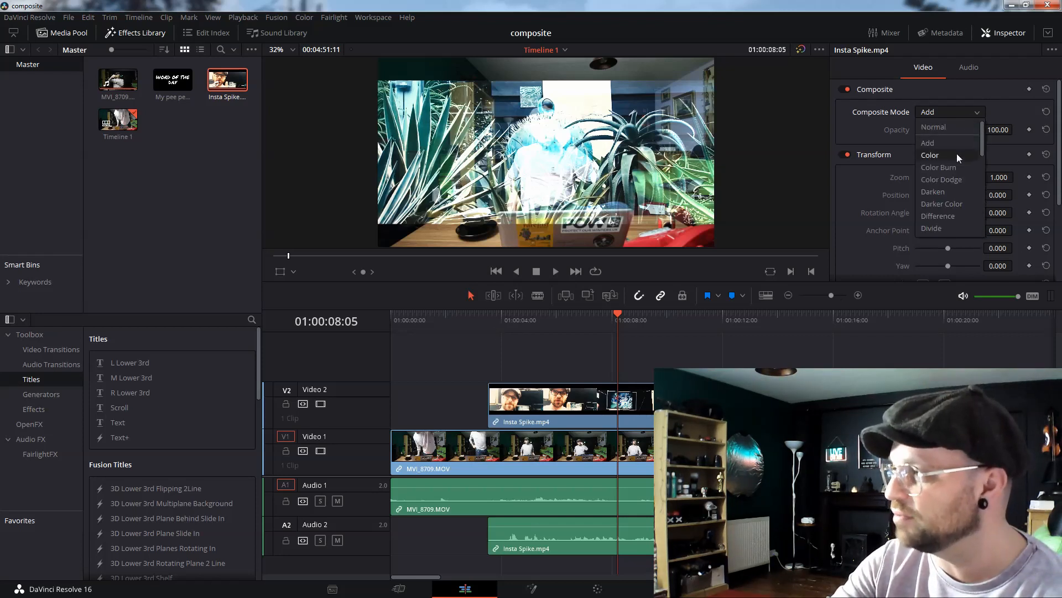
{"action": "left_click", "coordinate": [957, 156]}
{"action": "left_click", "coordinate": [957, 112]}
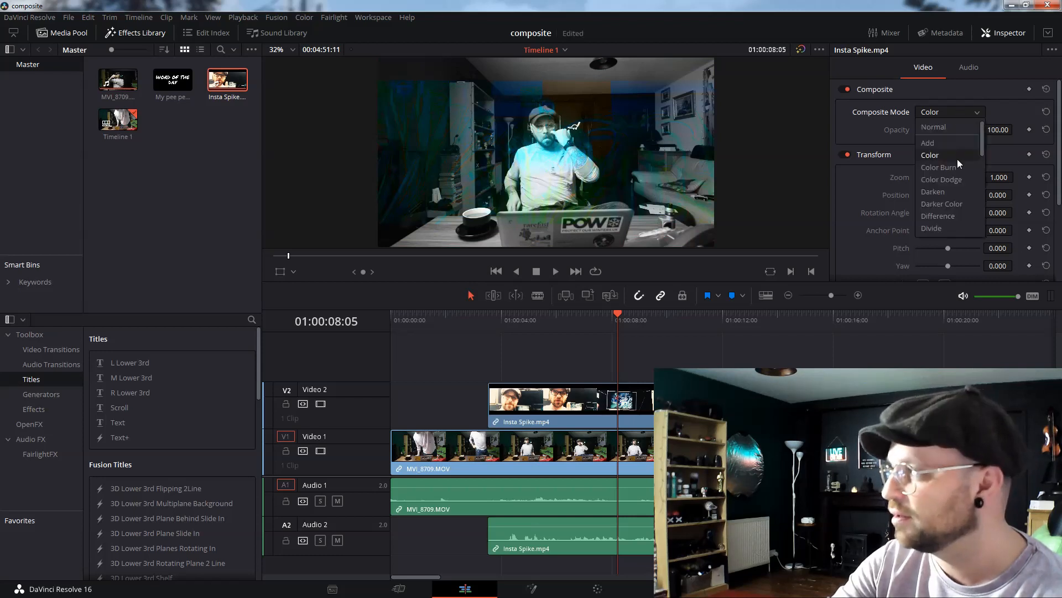
{"action": "left_click", "coordinate": [951, 169]}
Try the Color Dodge, Darken and Darker Color composite modes on the Insta Spike clip.
{"action": "left_click", "coordinate": [955, 114]}
{"action": "left_click", "coordinate": [951, 180]}
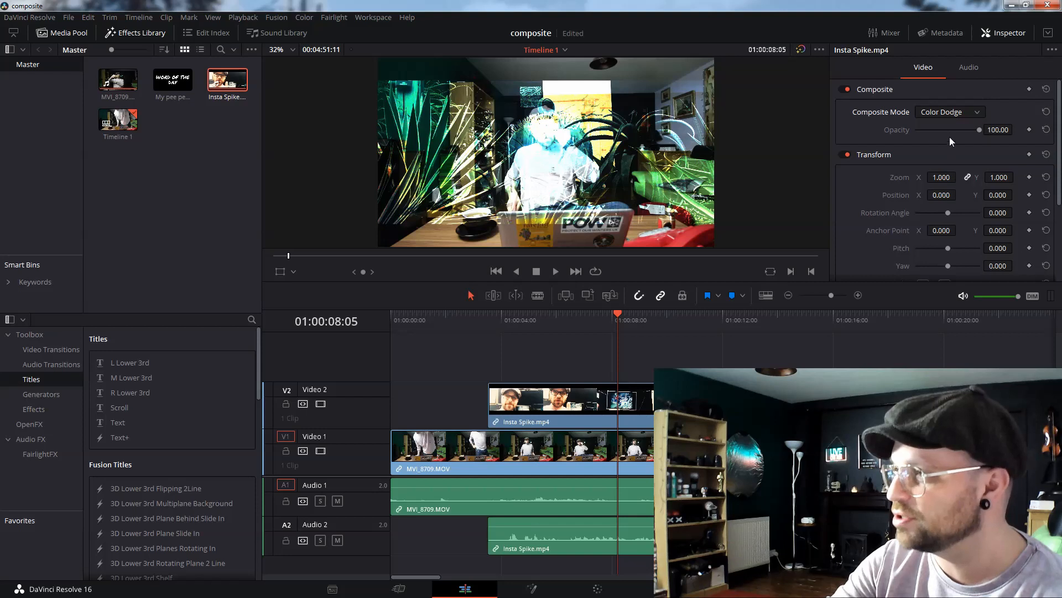
{"action": "left_click", "coordinate": [951, 114]}
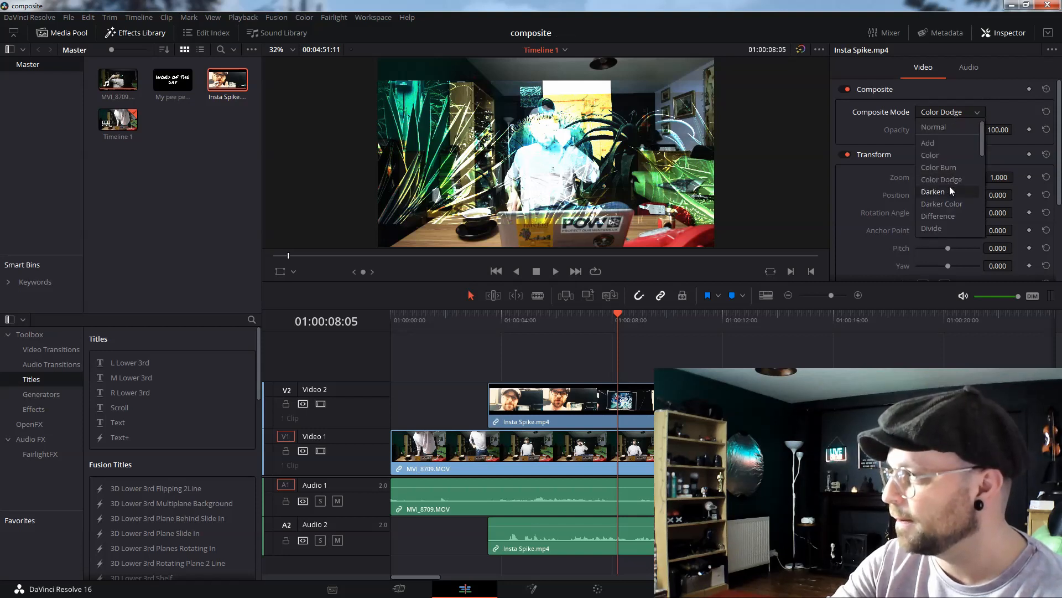
{"action": "left_click", "coordinate": [949, 186]}
{"action": "left_click", "coordinate": [949, 114]}
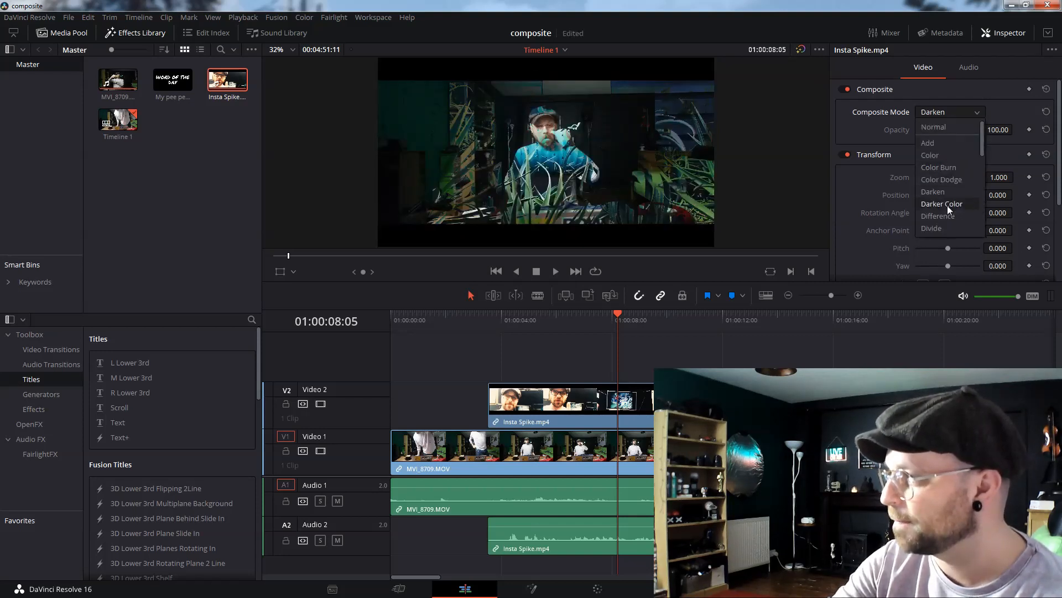
{"action": "left_click", "coordinate": [947, 206]}
Set the Insta Spike clip's composite mode to Overlay and play back the blended result.
{"action": "left_click", "coordinate": [949, 113]}
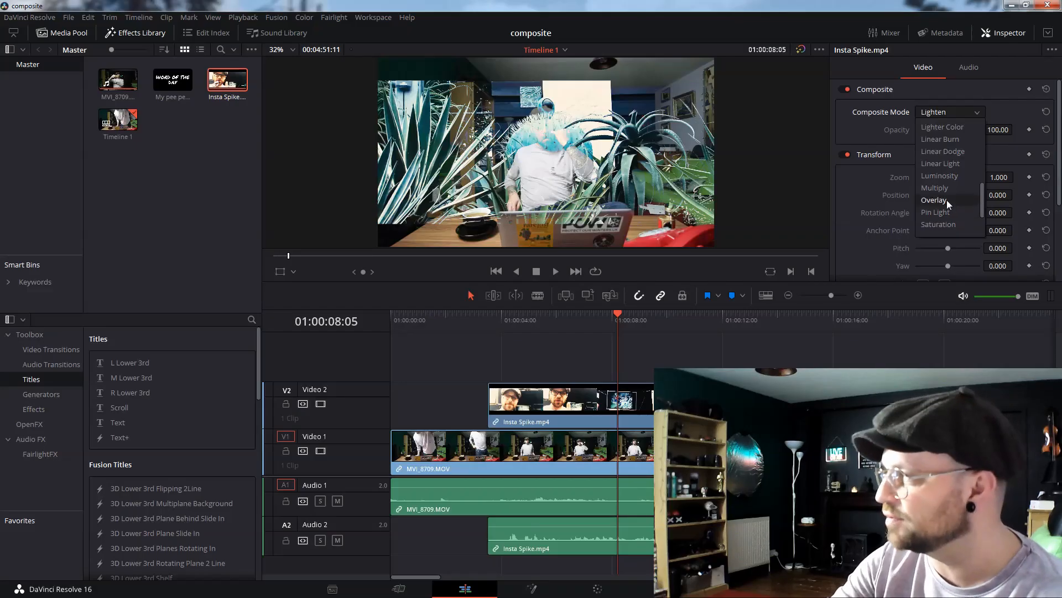
{"action": "left_click", "coordinate": [947, 201]}
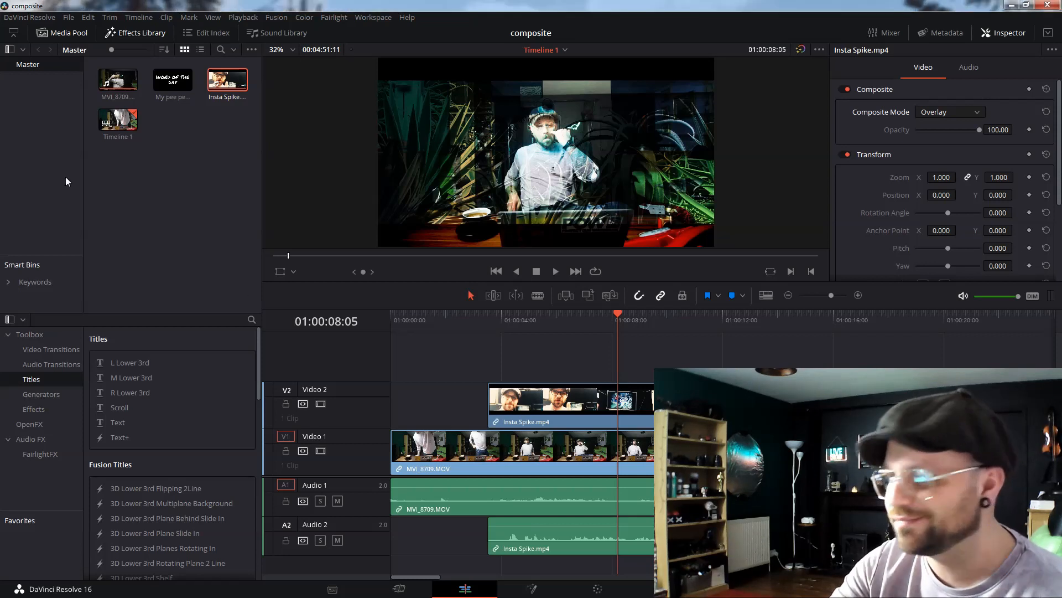
{"action": "left_click", "coordinate": [558, 272]}
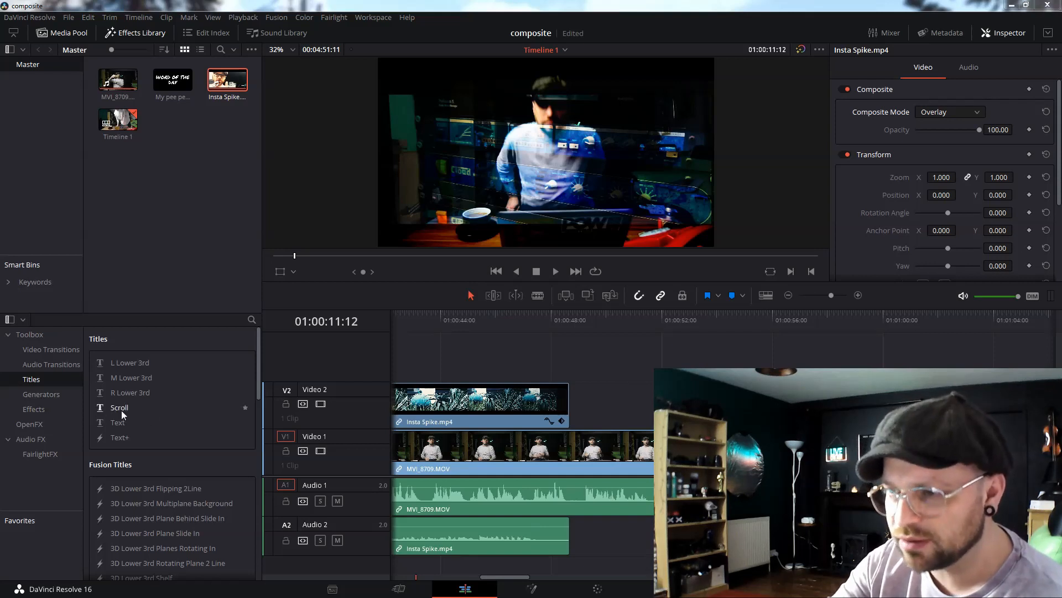
Add a Solid Color generator to the Video 2 track after the Insta Spike clip.
{"action": "left_click", "coordinate": [40, 395]}
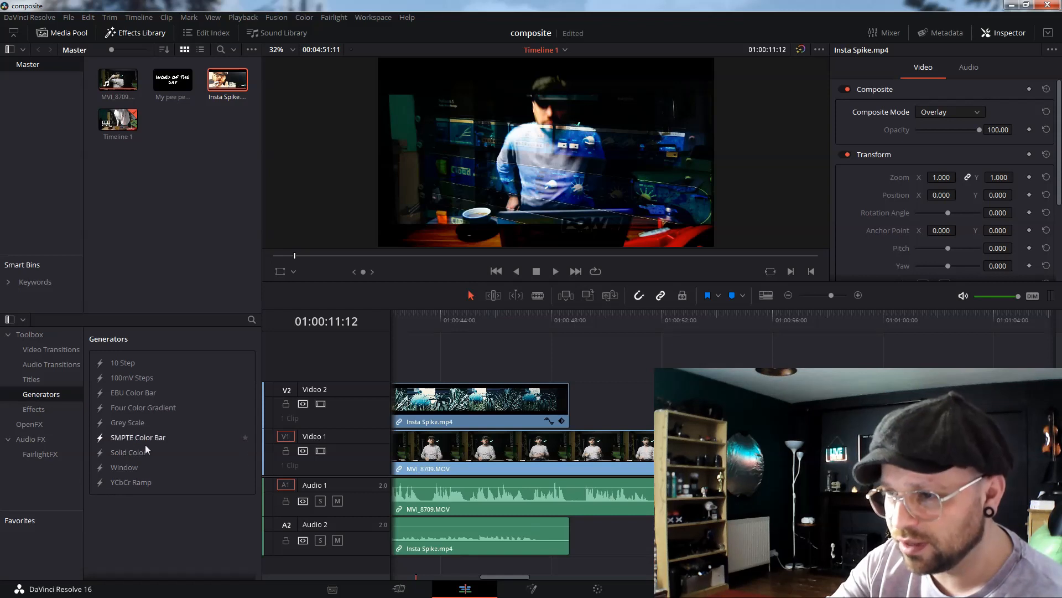
{"action": "left_click_drag", "start_coordinate": [125, 451], "coordinate": [590, 404]}
{"action": "left_click", "coordinate": [649, 318]}
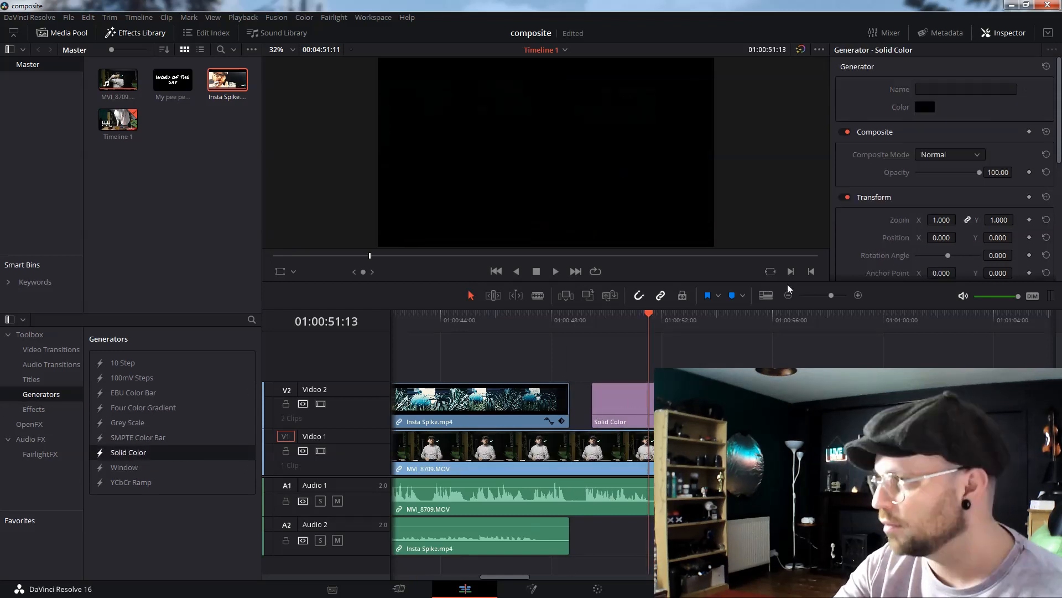
Set the solid color generator's color to teal #00aa7f.
{"action": "left_click", "coordinate": [924, 105]}
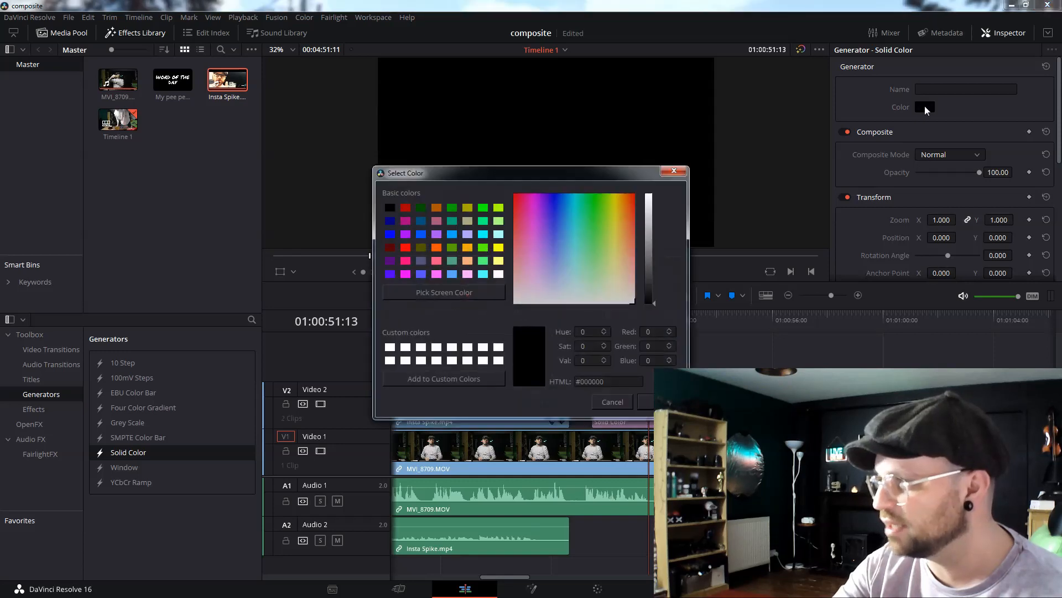
{"action": "left_click", "coordinate": [421, 207]}
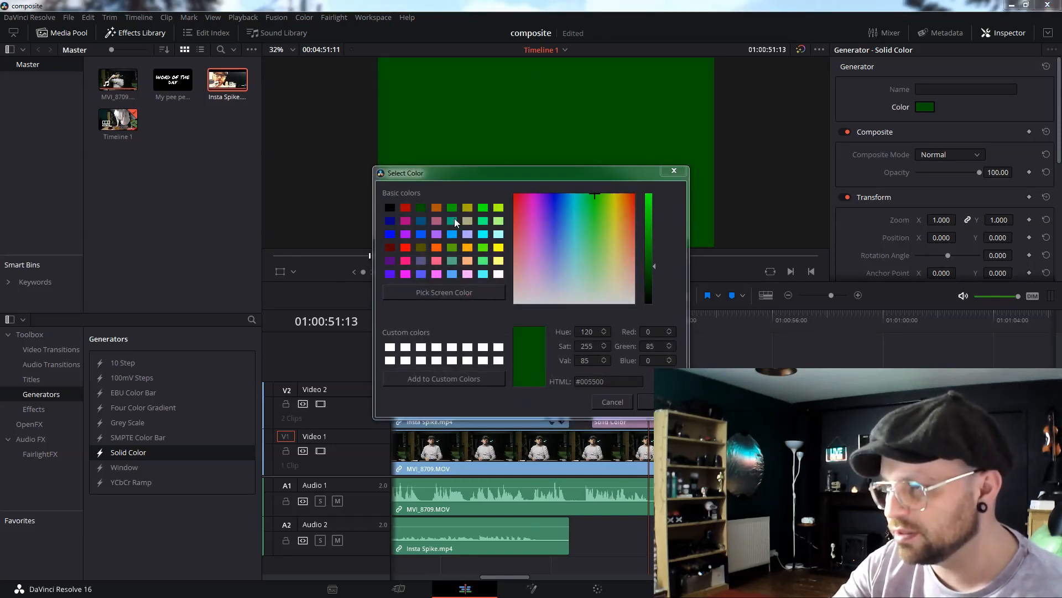
{"action": "left_click", "coordinate": [453, 220]}
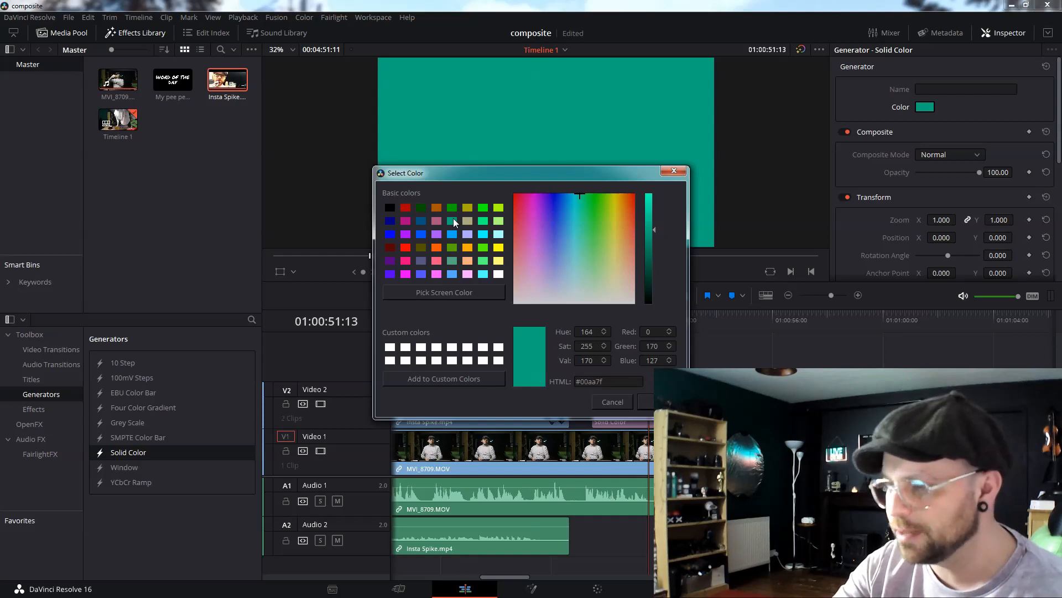
{"action": "key", "text": "Return"}
Try the Difference and Divide composite modes on the solid color layer.
{"action": "left_click", "coordinate": [958, 154]}
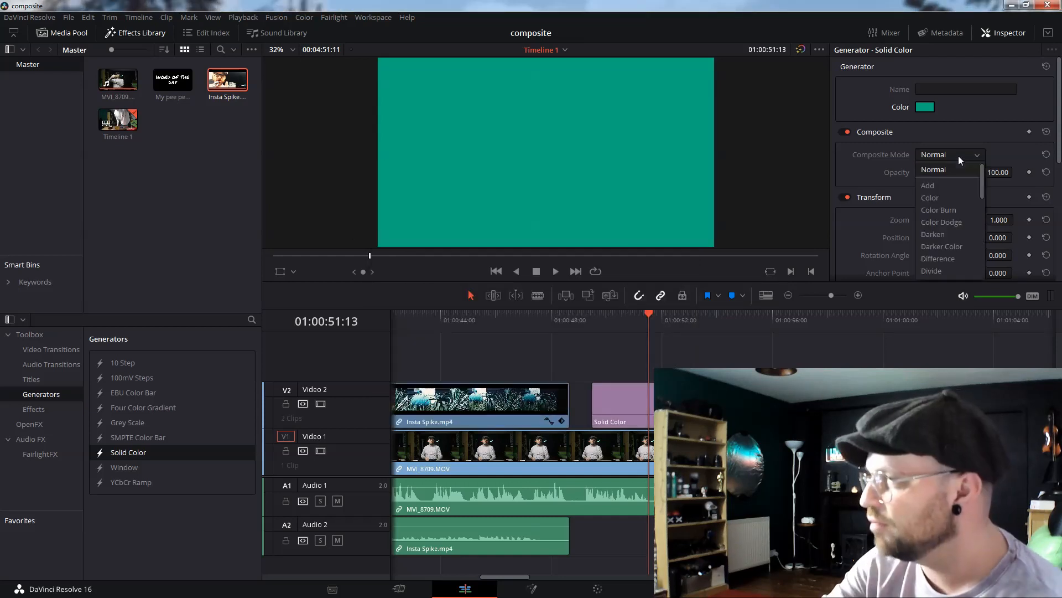
{"action": "scroll", "coordinate": [948, 225], "scroll_direction": "down", "scroll_amount": 2}
{"action": "left_click", "coordinate": [945, 229]}
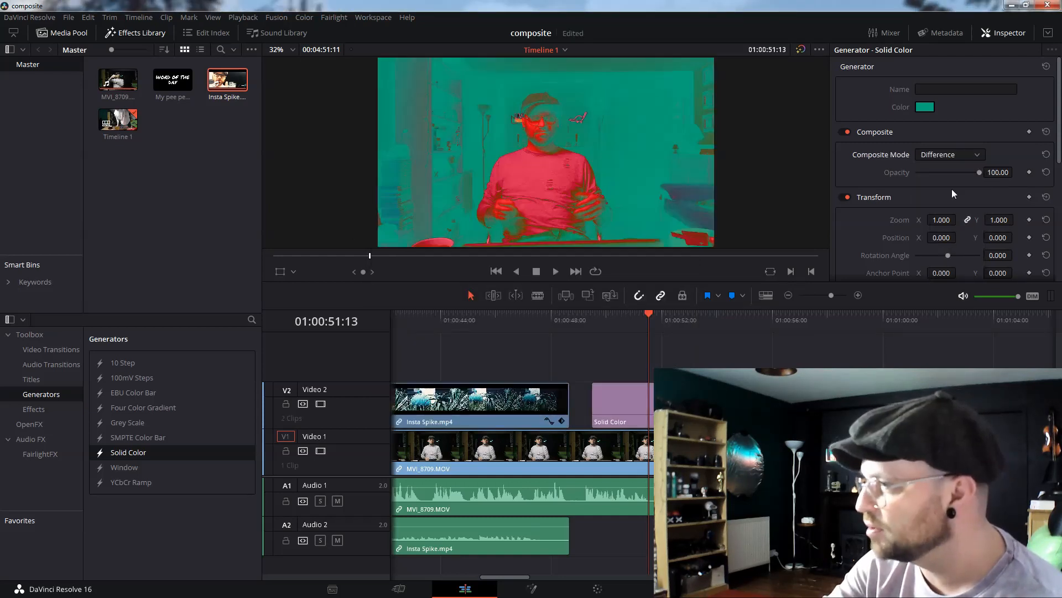
{"action": "left_click", "coordinate": [960, 158]}
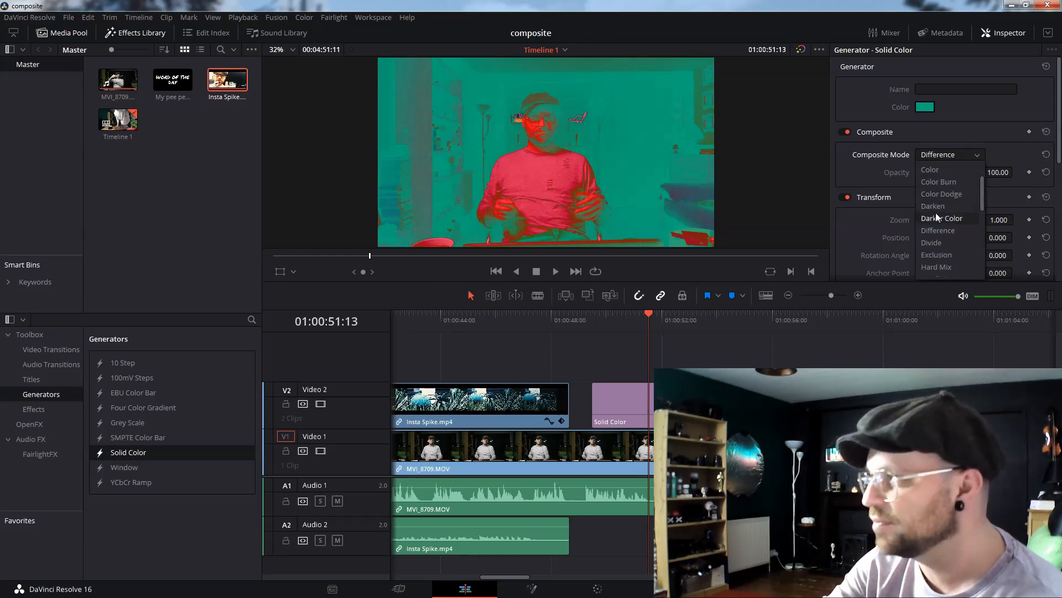
{"action": "left_click", "coordinate": [933, 239]}
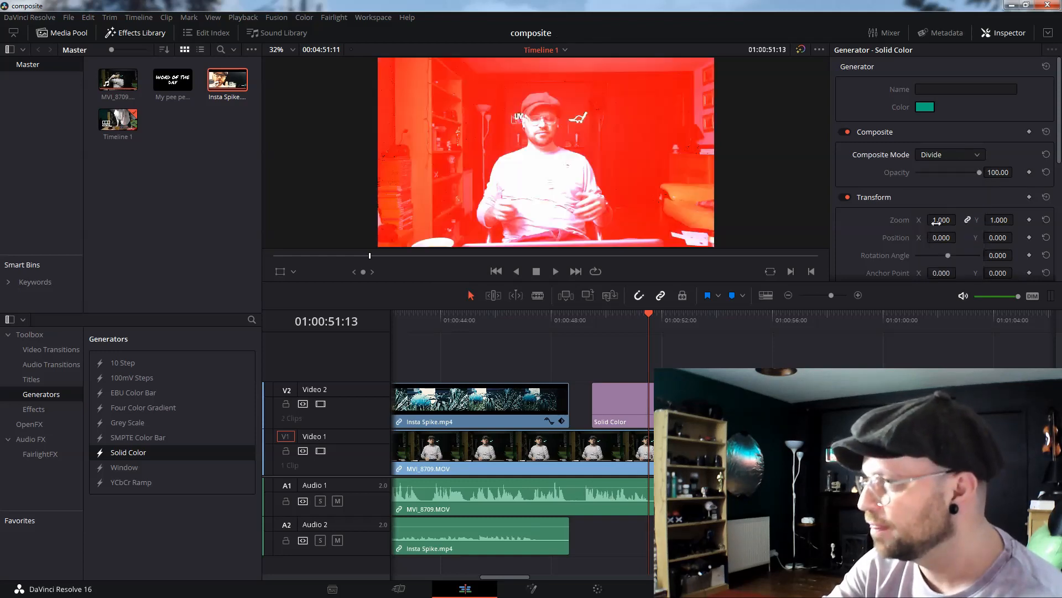
Try the Hardlight and Color Burn composite modes on the solid color layer.
{"action": "left_click", "coordinate": [951, 160]}
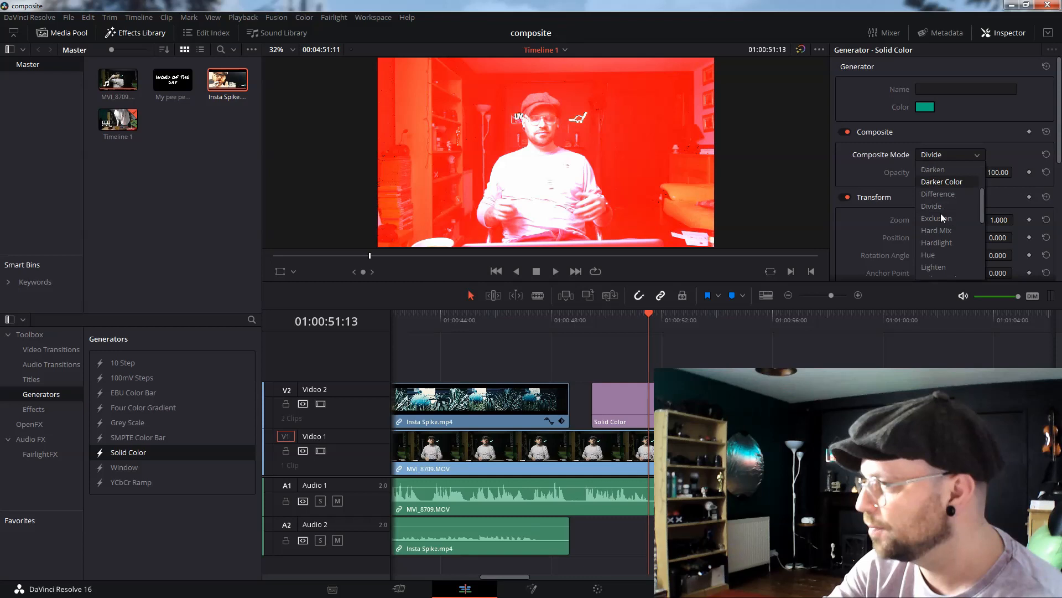
{"action": "left_click", "coordinate": [948, 208]}
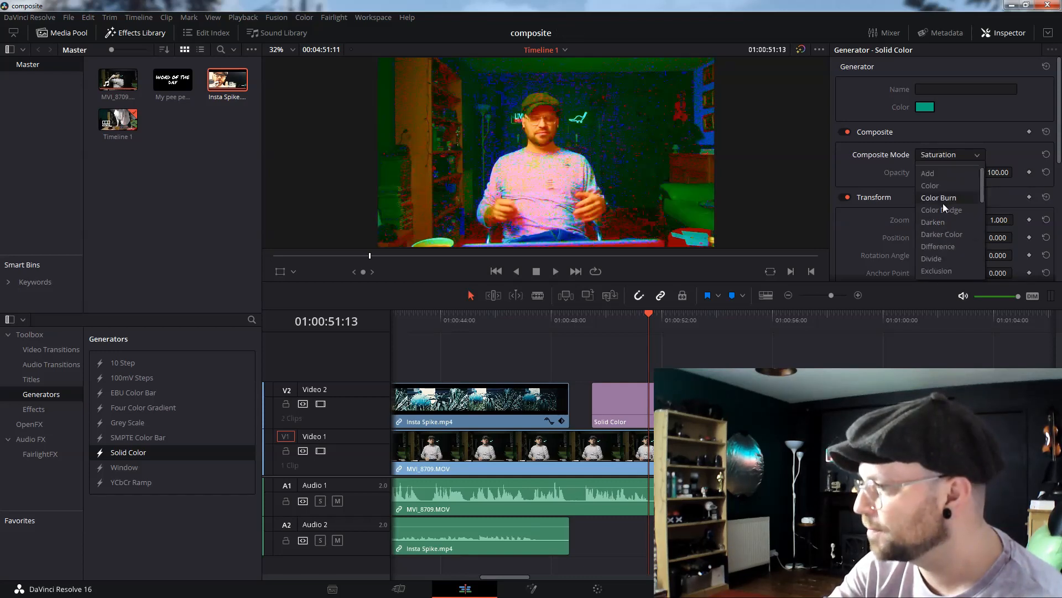
{"action": "left_click", "coordinate": [943, 202]}
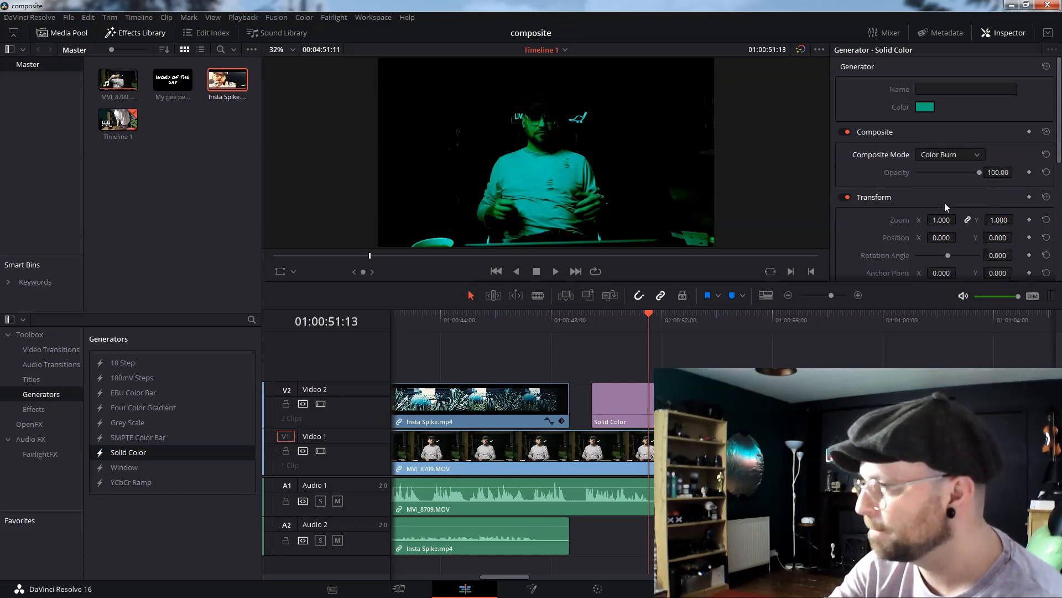
Set the solid color layer's composite mode to Darken and save the project.
{"action": "left_click", "coordinate": [964, 157]}
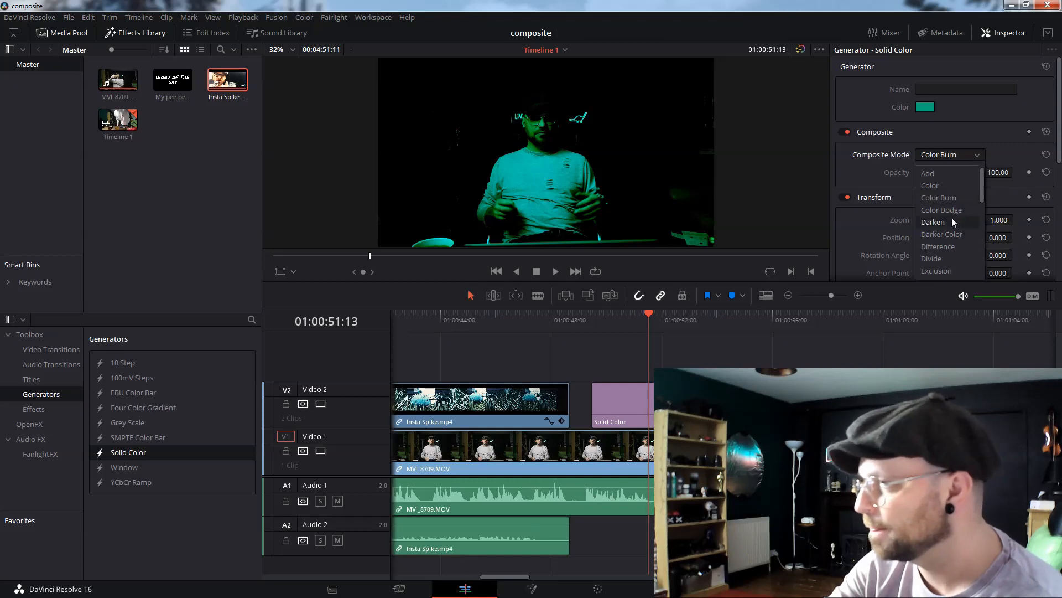
{"action": "left_click", "coordinate": [951, 218]}
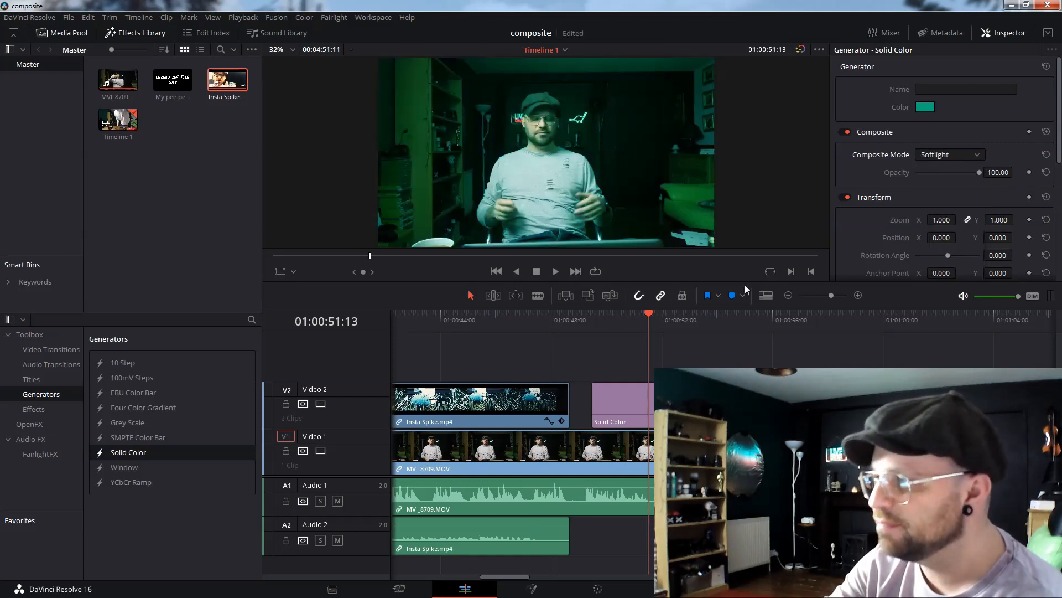
{"action": "key", "text": "ctrl+s"}
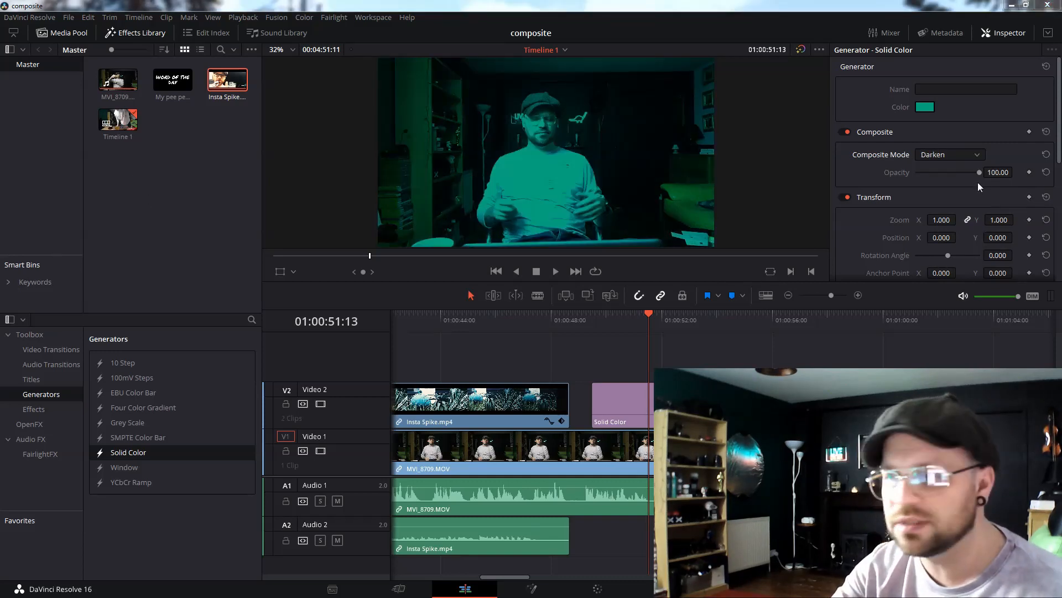
Lower the solid color layer's opacity to about 35.
{"action": "left_click_drag", "start_coordinate": [981, 171], "coordinate": [948, 178]}
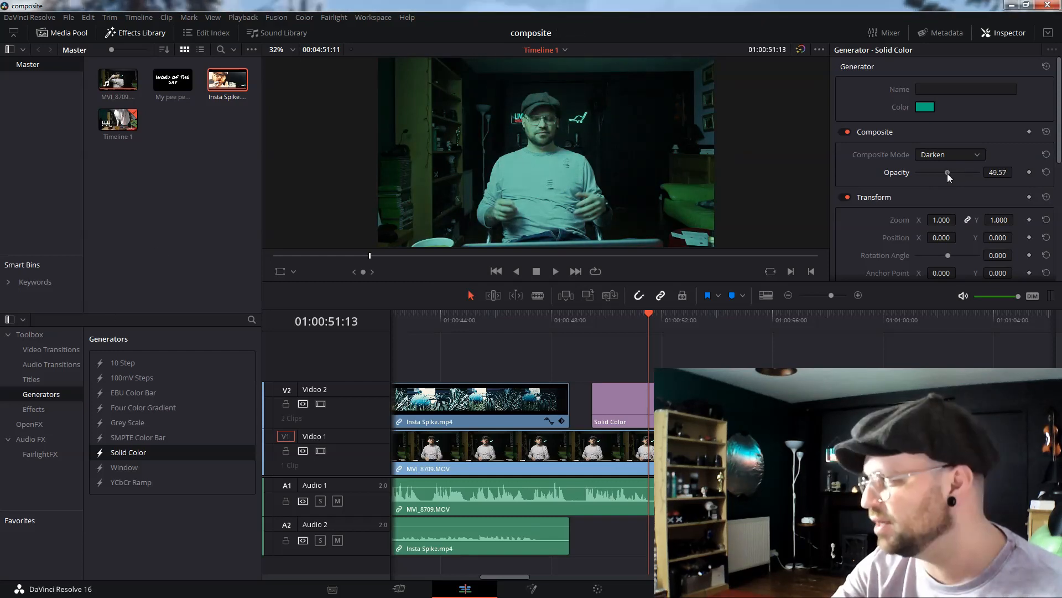
{"action": "left_click_drag", "start_coordinate": [946, 173], "coordinate": [938, 174]}
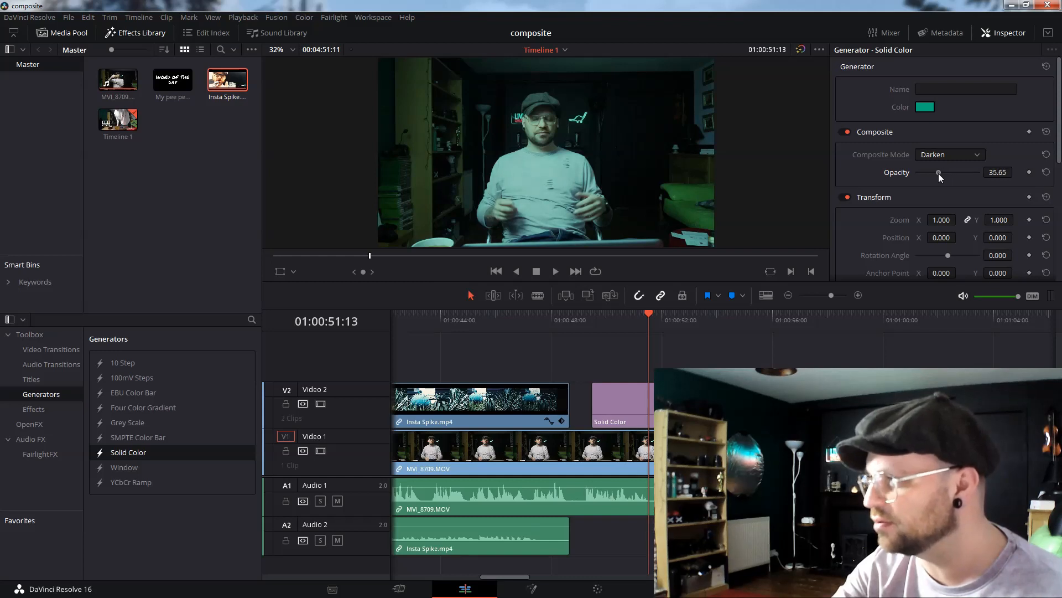
Place the Word of the Day image on the Video 2 track after the solid color clip.
{"action": "left_click_drag", "start_coordinate": [176, 83], "coordinate": [797, 401]}
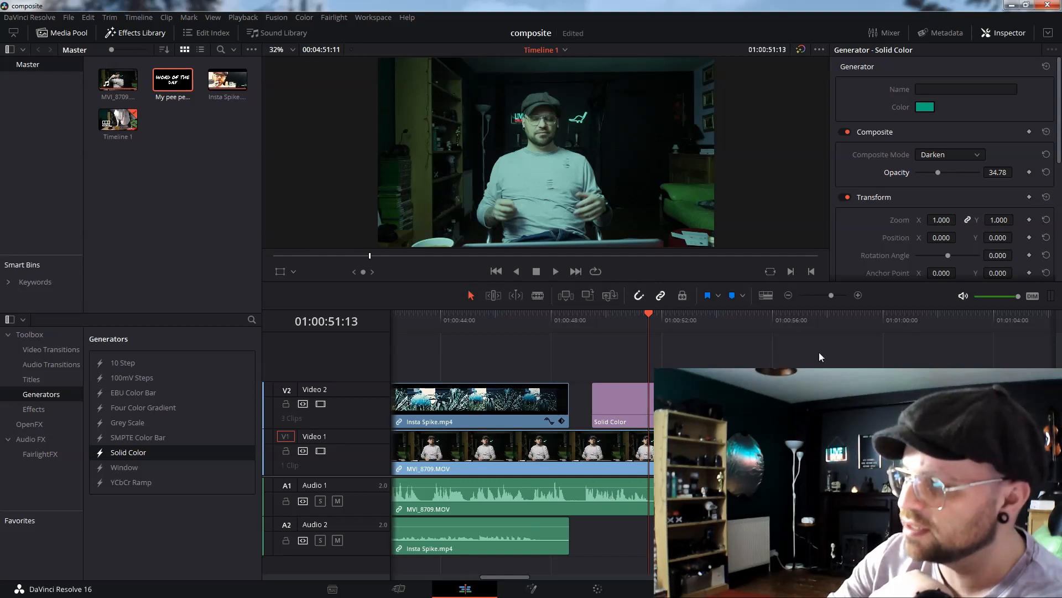
{"action": "left_click", "coordinate": [820, 326]}
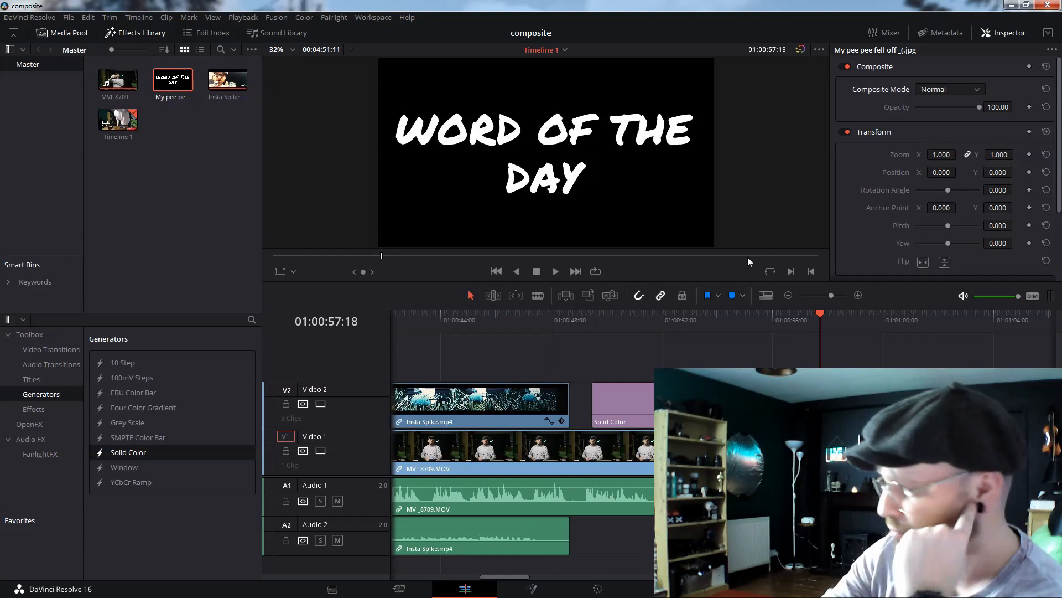
Set the Word of the Day image's composite mode to Add and save the project.
{"action": "left_click", "coordinate": [960, 92]}
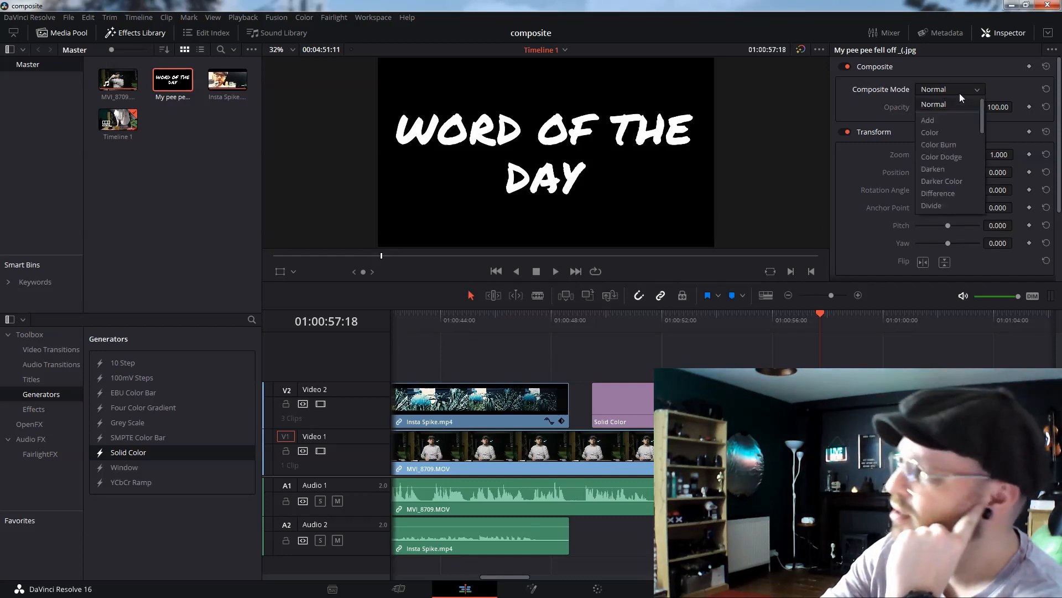
{"action": "left_click", "coordinate": [951, 121]}
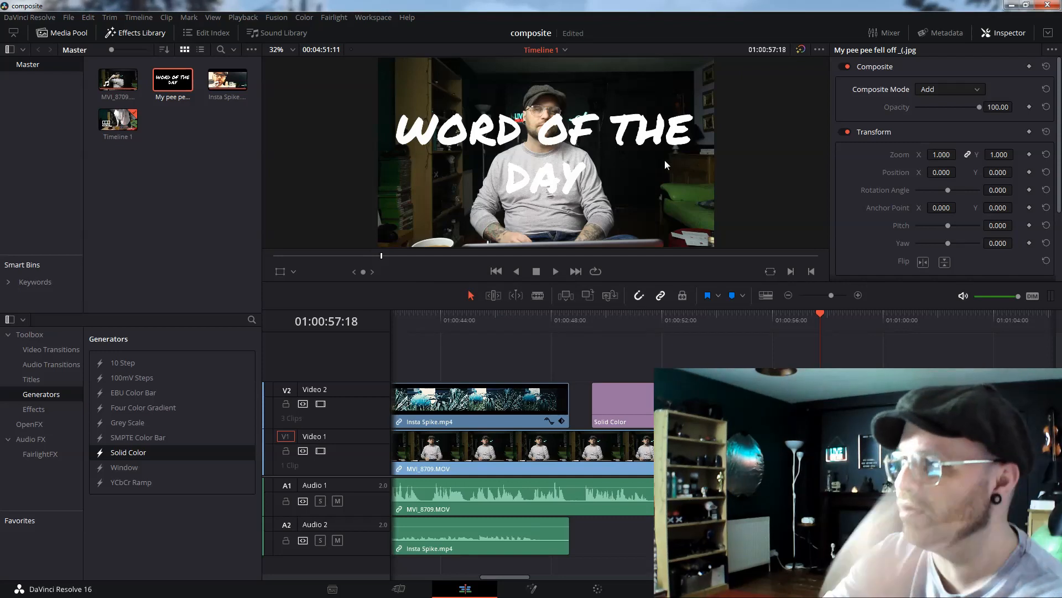
{"action": "key", "text": "ctrl+s"}
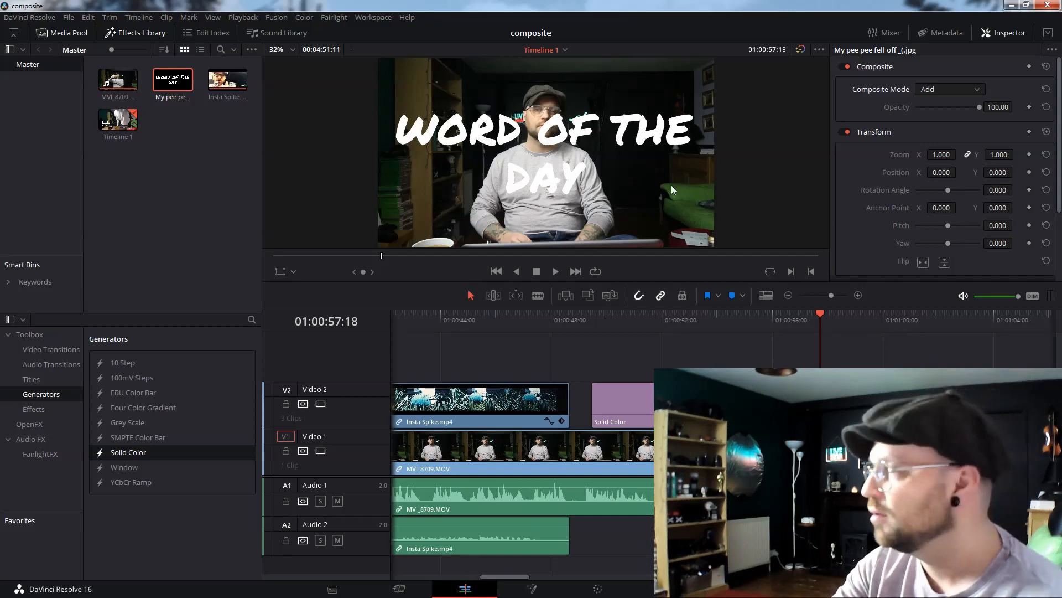
Change the Word of the Day image's composite mode to Color Burn.
{"action": "left_click", "coordinate": [950, 89]}
{"action": "left_click", "coordinate": [948, 139]}
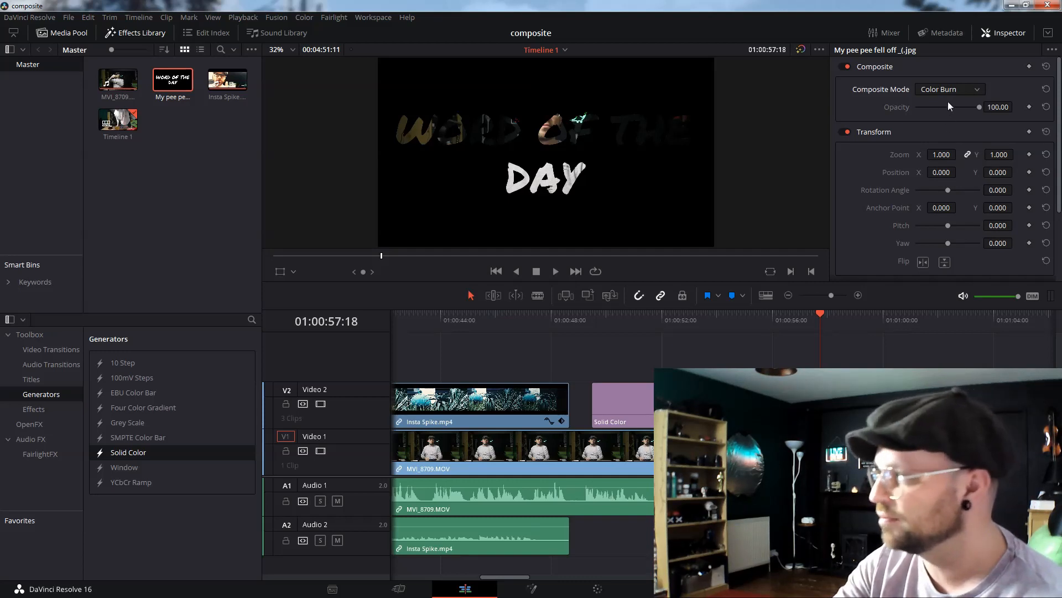
Switch the Word of the Day image's composite mode to Darken, then Darker Color, then Exclusion.
{"action": "left_click", "coordinate": [958, 91]}
{"action": "left_click", "coordinate": [944, 142]}
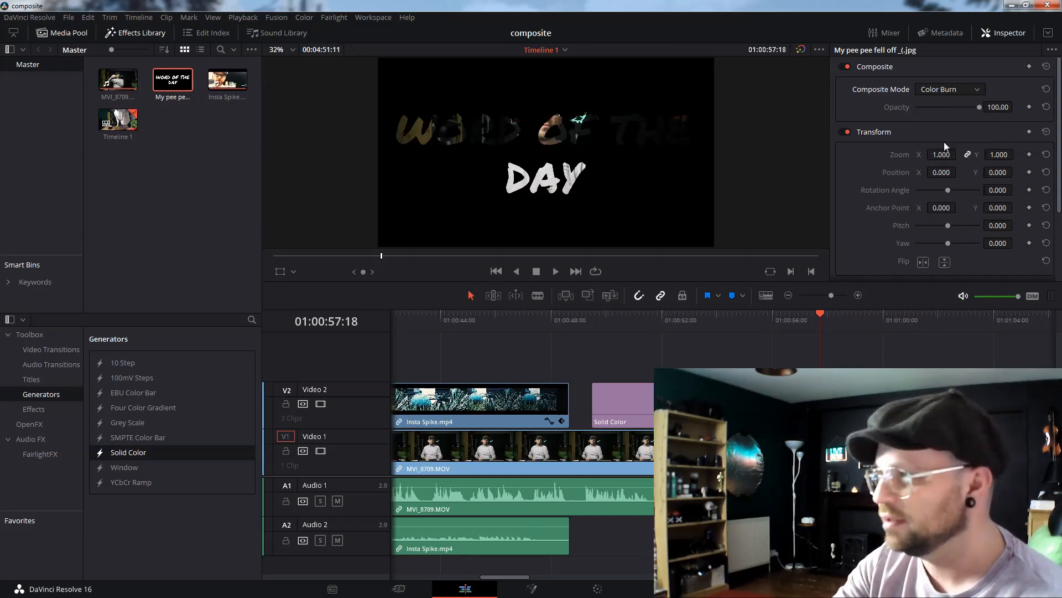
{"action": "left_click", "coordinate": [951, 88]}
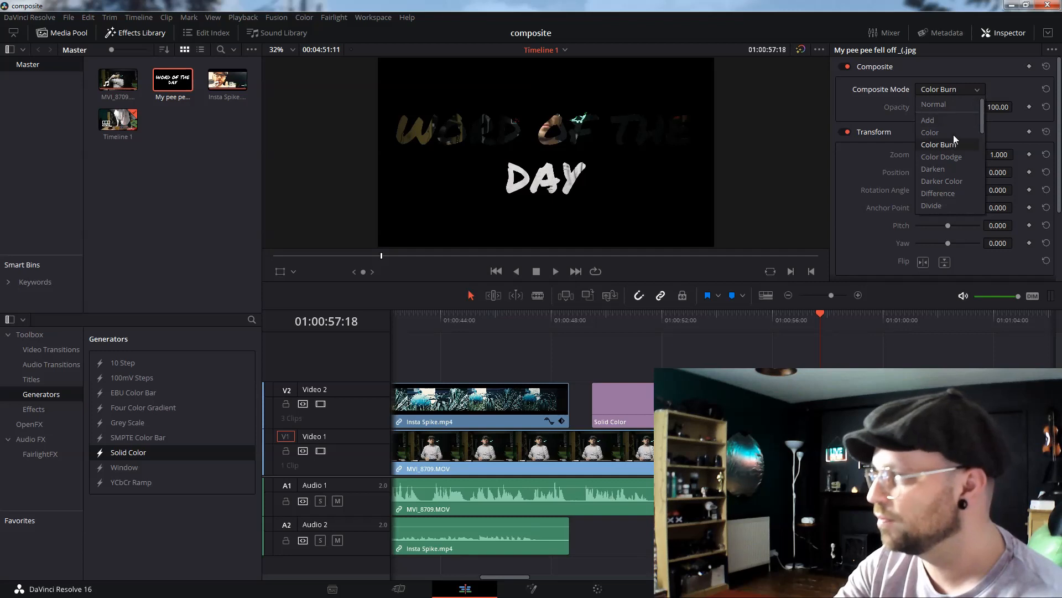
{"action": "left_click", "coordinate": [954, 170]}
{"action": "left_click", "coordinate": [953, 91]}
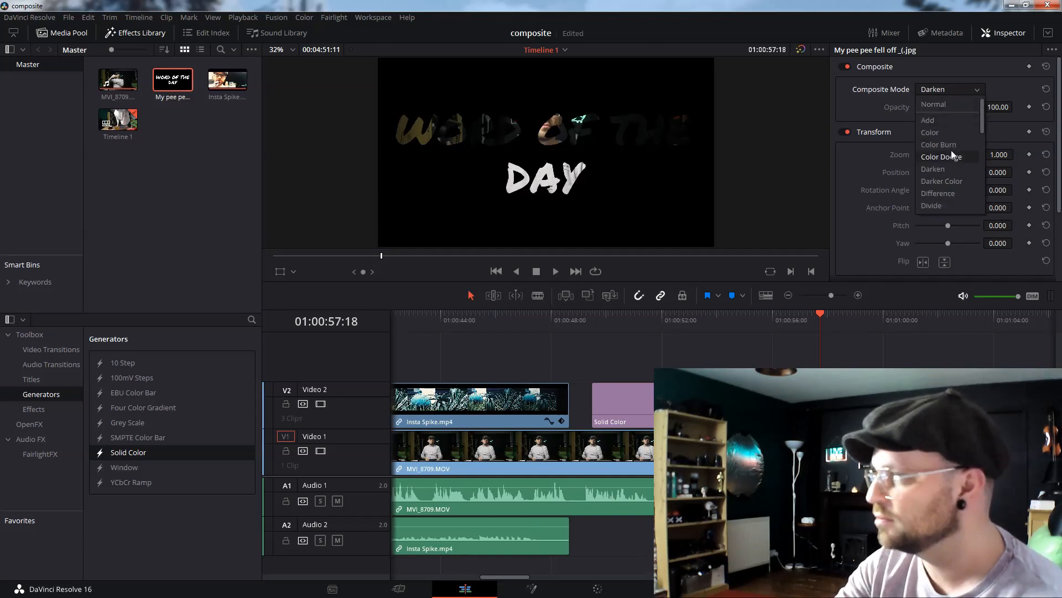
{"action": "left_click", "coordinate": [945, 178]}
{"action": "left_click", "coordinate": [963, 94]}
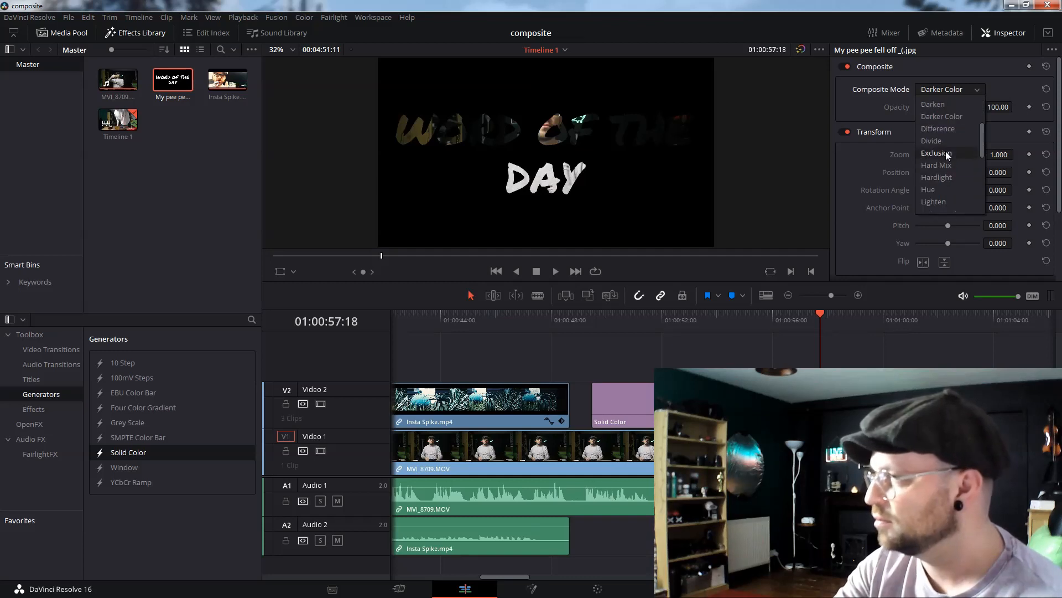
{"action": "left_click", "coordinate": [946, 153]}
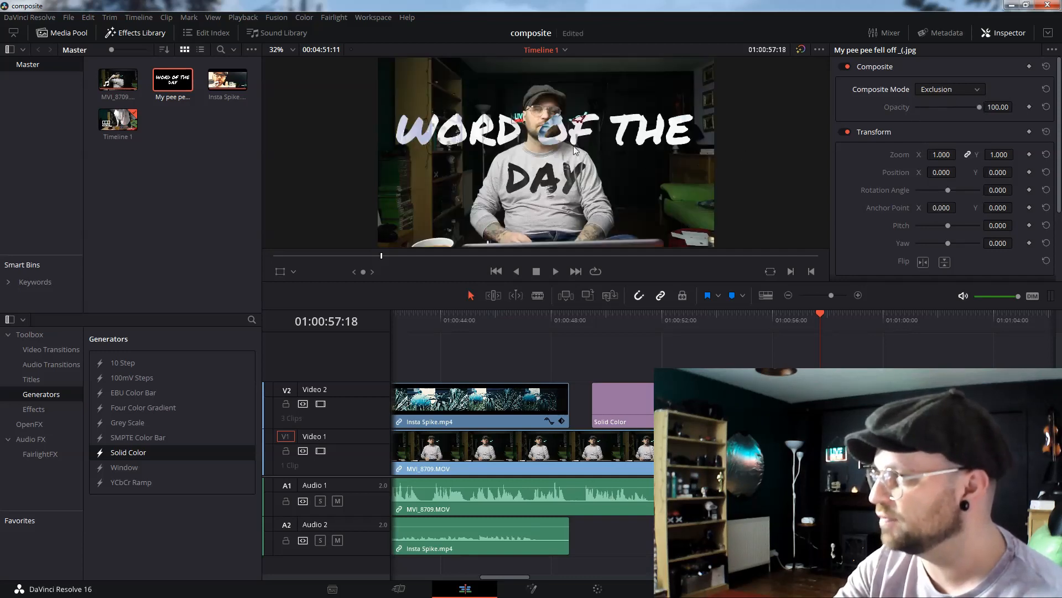
Try the Luminosity and Difference composite modes on the Word of the Day image, then set it back to Add.
{"action": "left_click", "coordinate": [940, 93]}
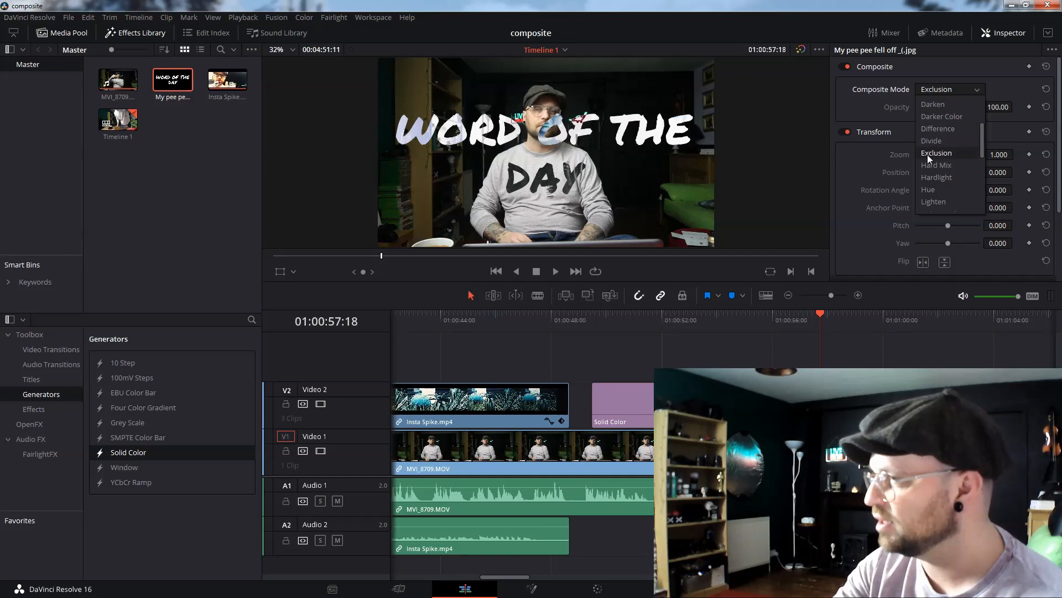
{"action": "left_click", "coordinate": [944, 155]}
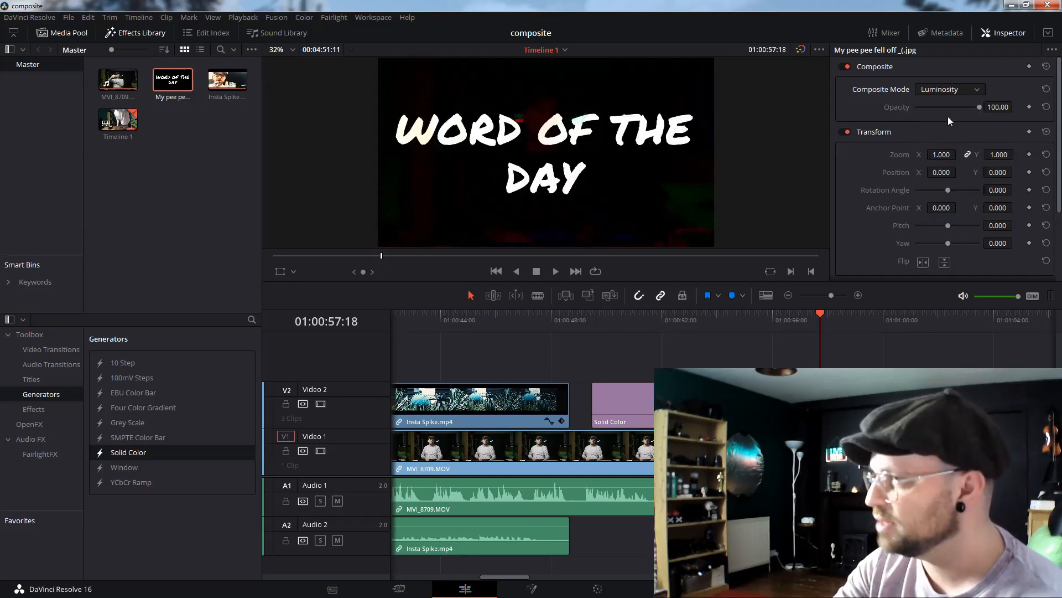
{"action": "left_click", "coordinate": [948, 93]}
{"action": "scroll", "coordinate": [941, 189], "scroll_direction": "down", "scroll_amount": 3}
{"action": "left_click", "coordinate": [954, 193]}
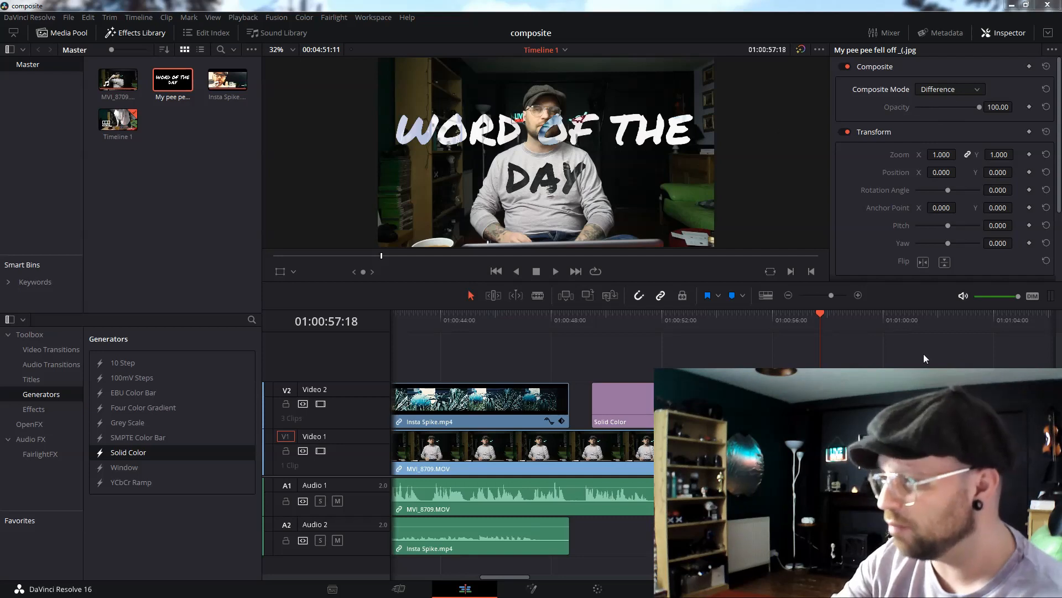
{"action": "left_click", "coordinate": [952, 91]}
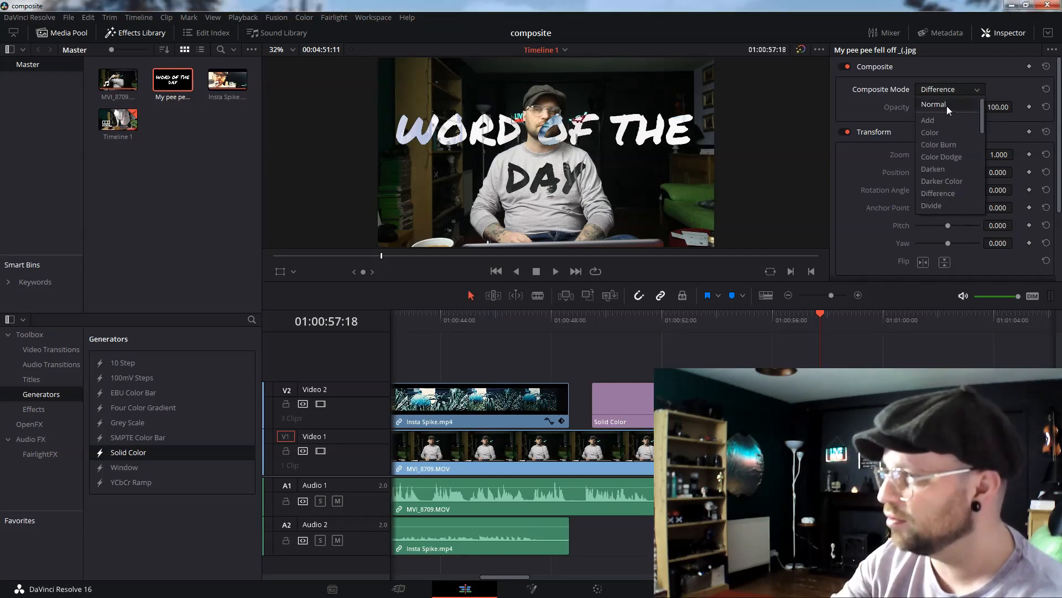
{"action": "left_click", "coordinate": [942, 124]}
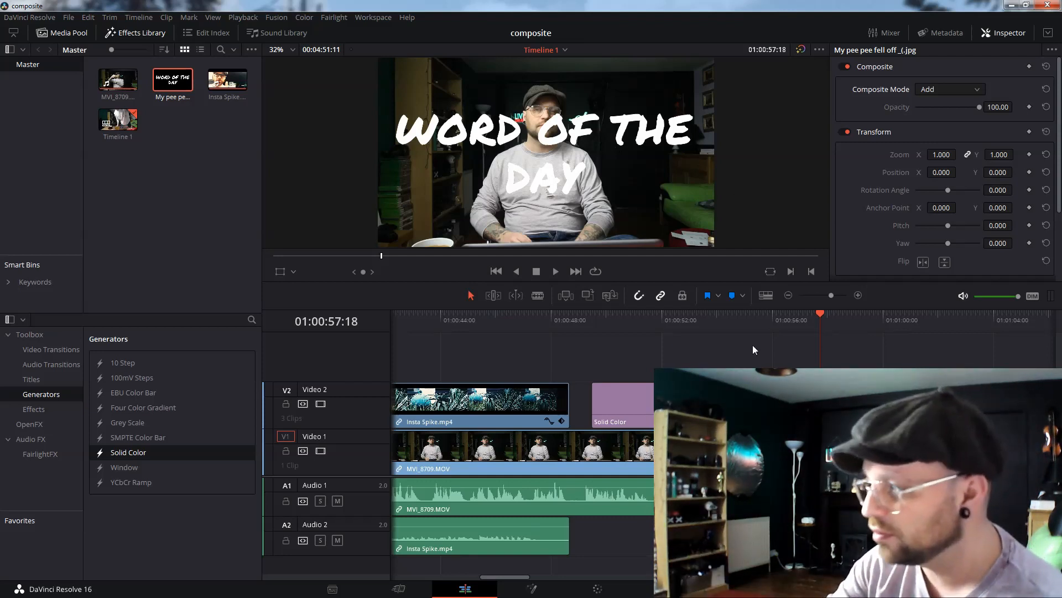
Turn on the viewer's Transform overlay and shrink the Insta Spike clip to about 0.27 zoom in the upper-right corner.
{"action": "left_click", "coordinate": [502, 331]}
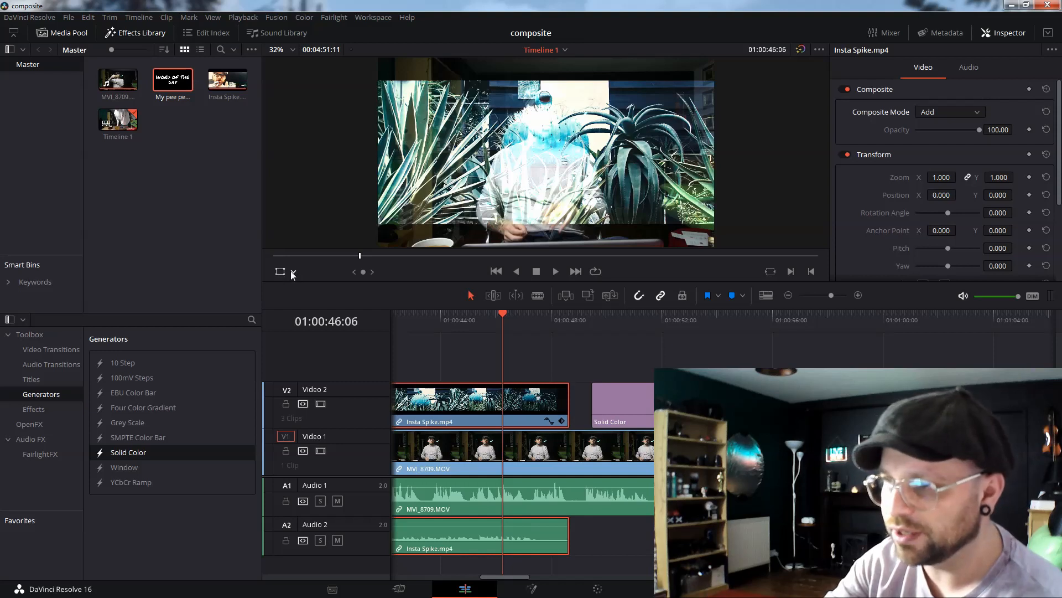
{"action": "left_click", "coordinate": [293, 272]}
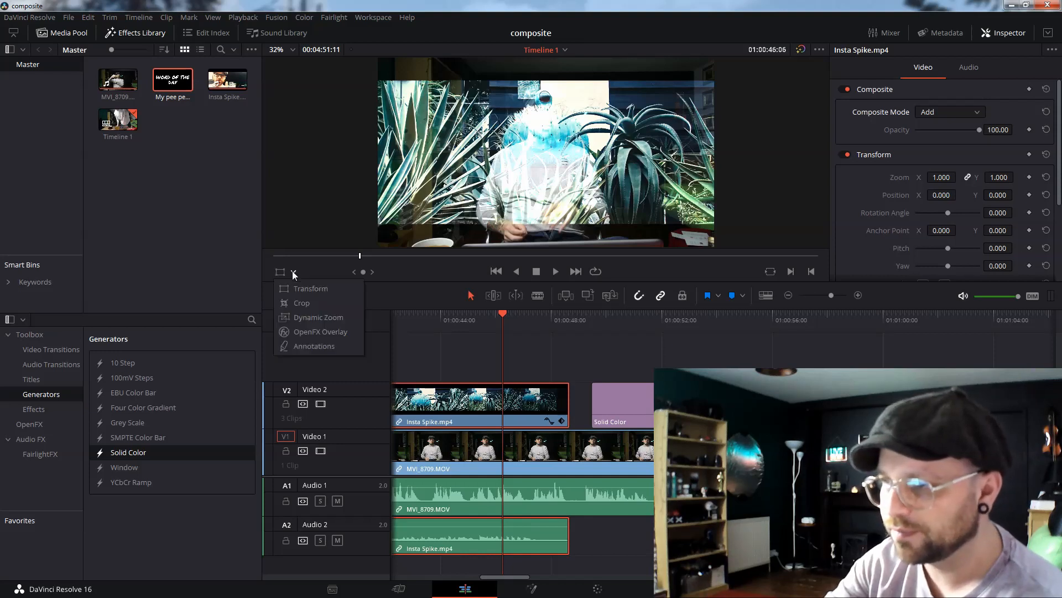
{"action": "left_click", "coordinate": [307, 289]}
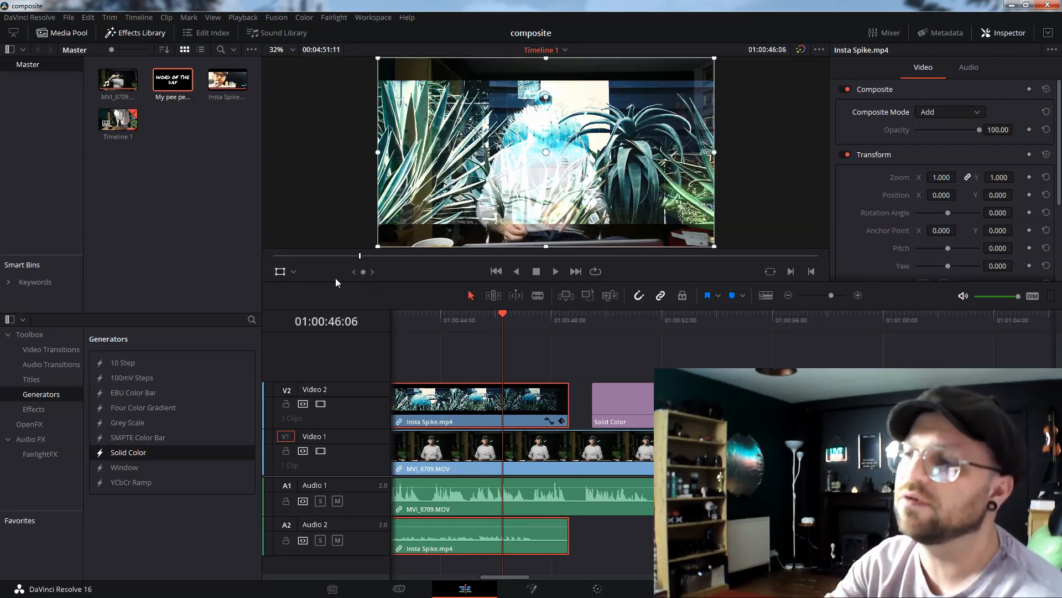
{"action": "left_click_drag", "start_coordinate": [379, 248], "coordinate": [635, 110]}
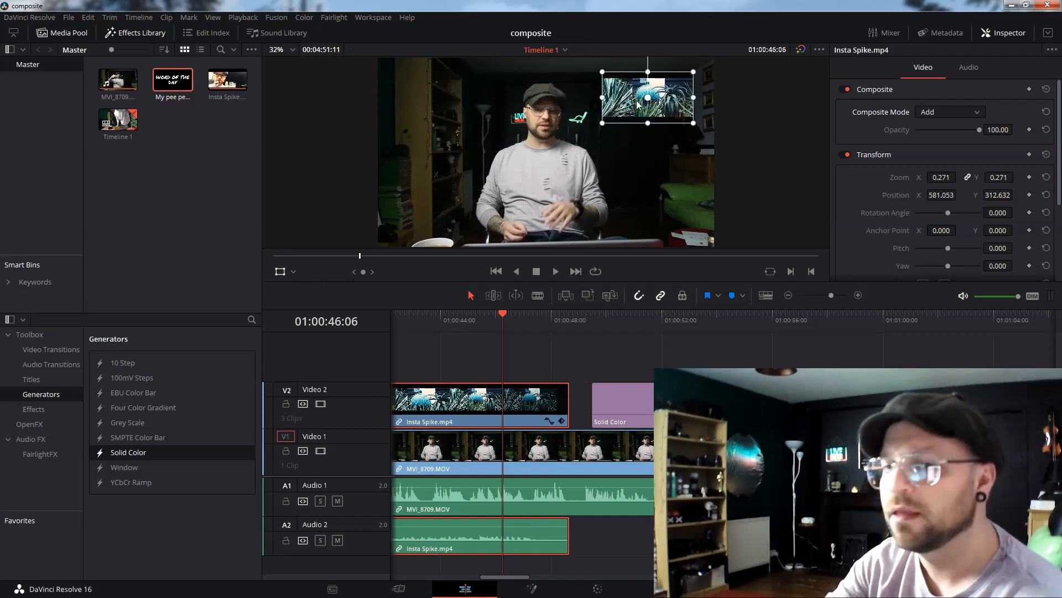
{"action": "left_click_drag", "start_coordinate": [646, 101], "coordinate": [642, 106]}
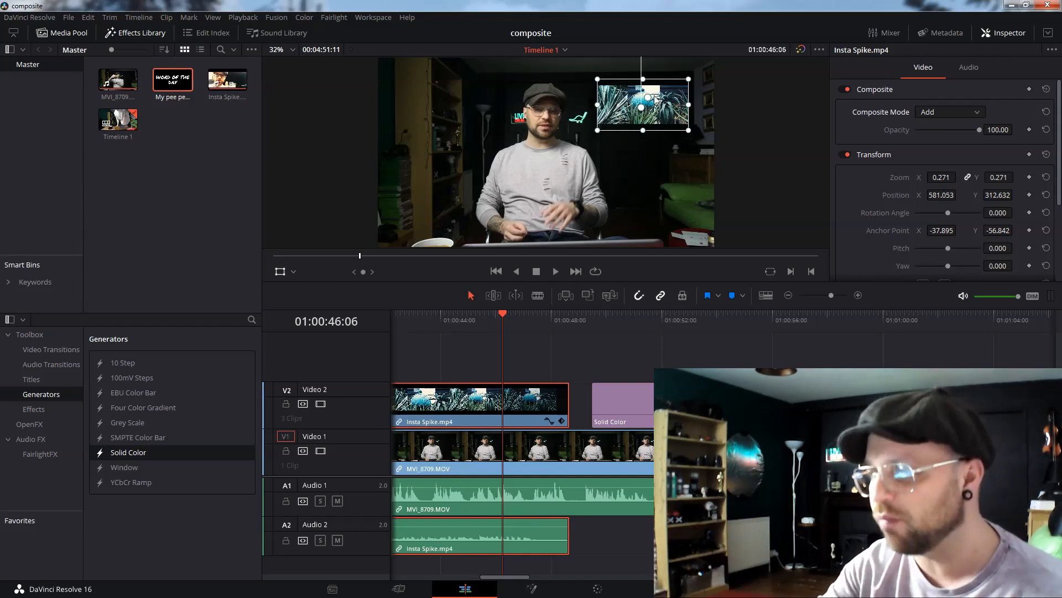
Scroll the timeline back into the Insta Spike clip and play it to preview the picture-in-picture.
{"action": "left_click_drag", "start_coordinate": [516, 575], "coordinate": [507, 577]}
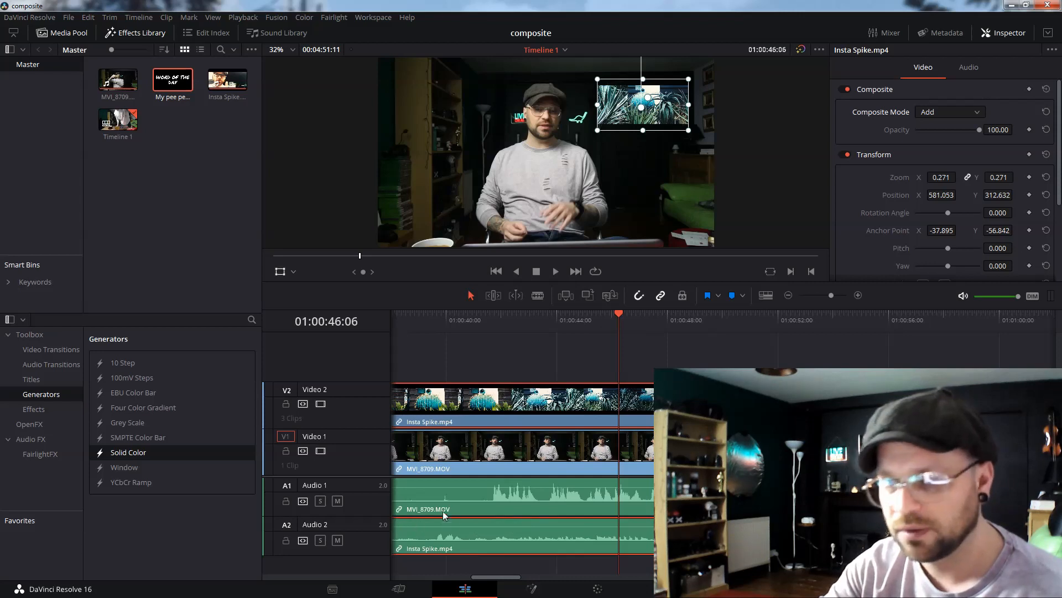
{"action": "left_click_drag", "start_coordinate": [464, 526], "coordinate": [458, 578]}
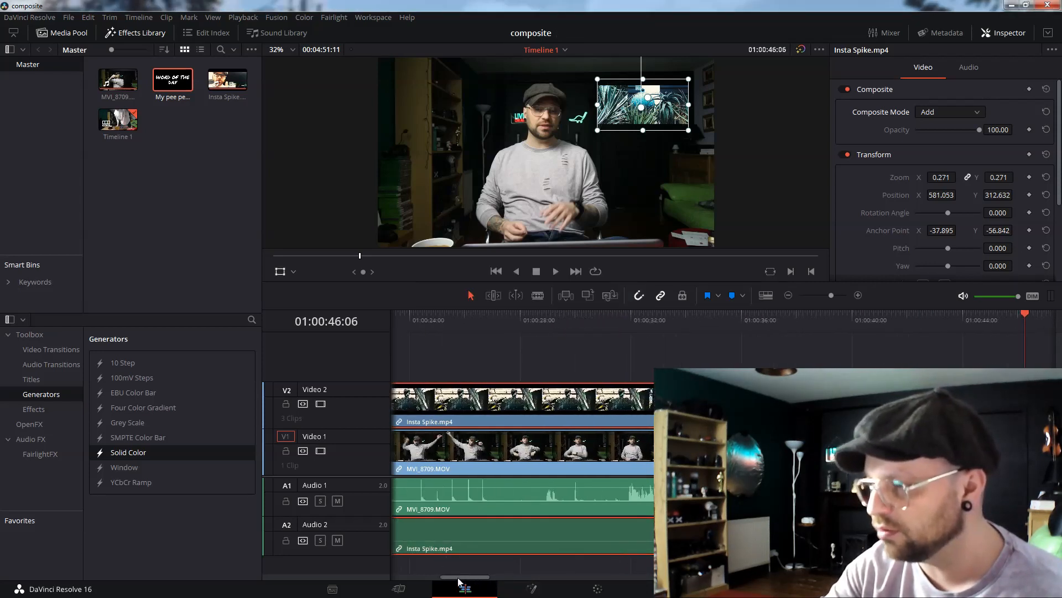
{"action": "left_click", "coordinate": [451, 327]}
{"action": "key", "text": "space"}
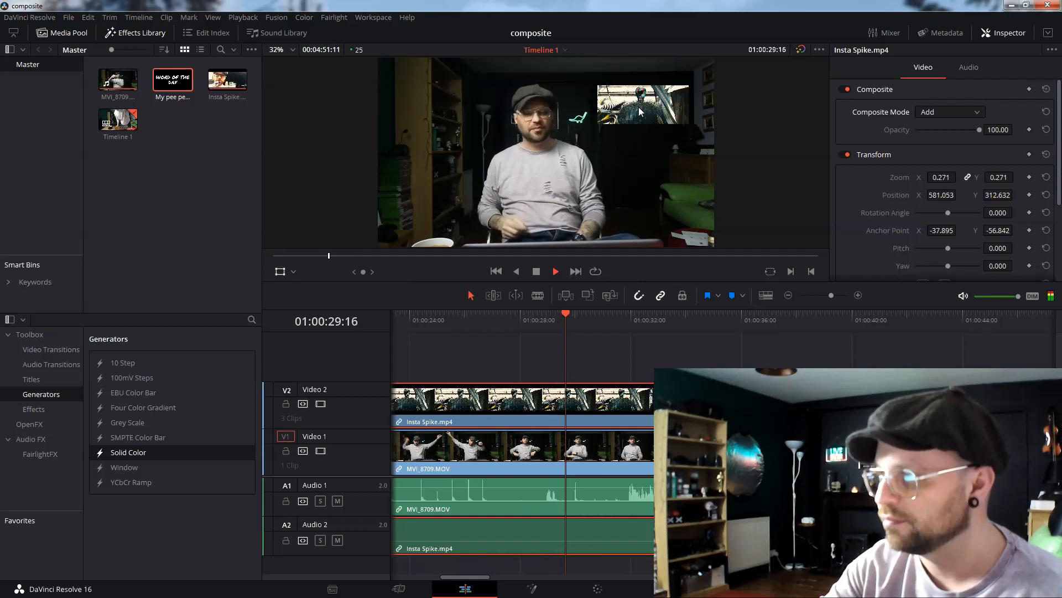
{"action": "key", "text": "space"}
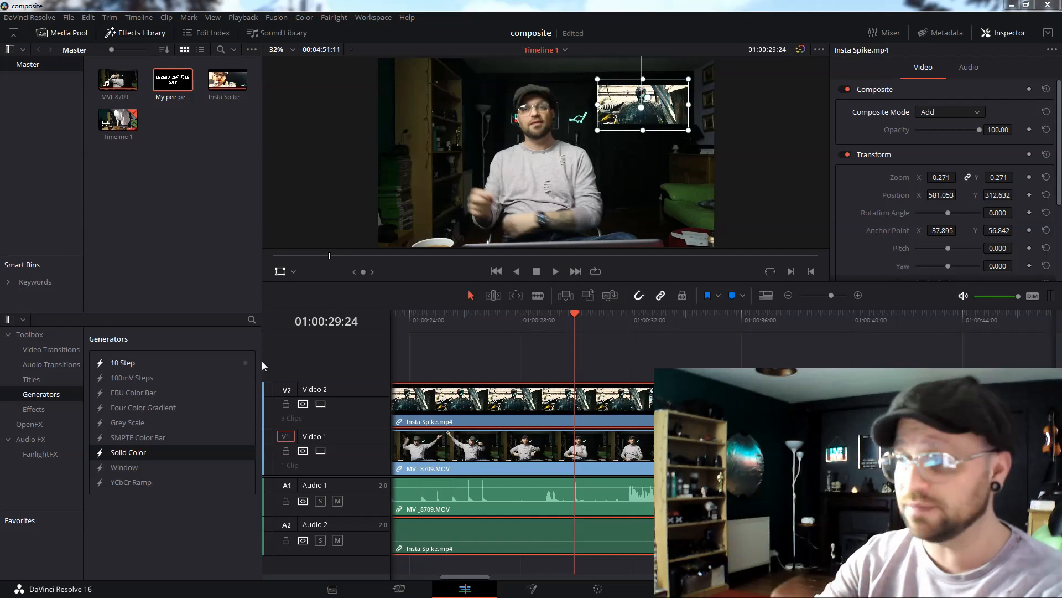
Browse the Insta Spike clip's composite modes and lower its opacity to about 88.7.
{"action": "left_click", "coordinate": [969, 114]}
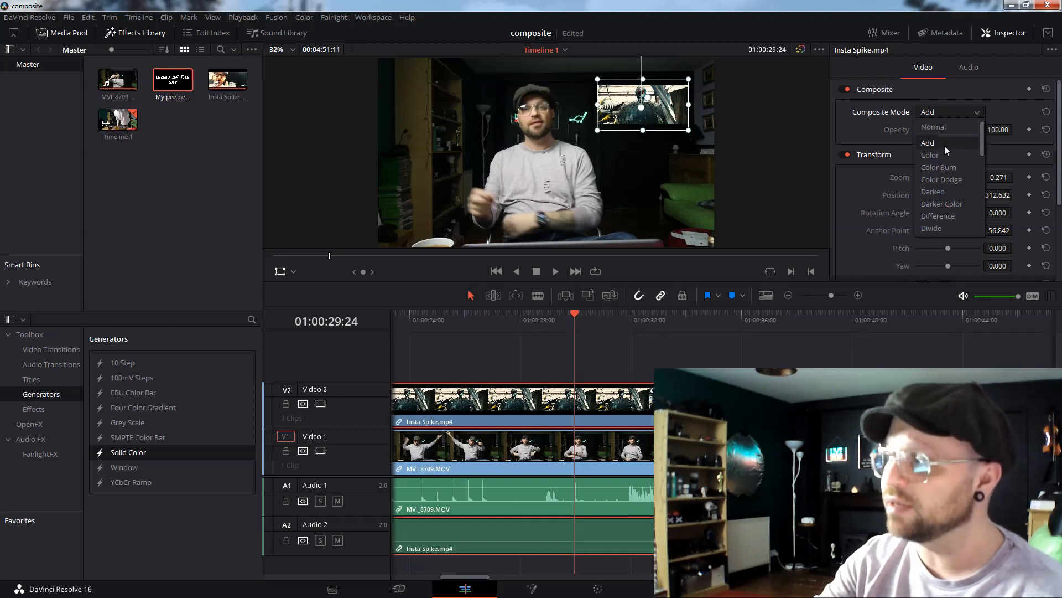
{"action": "scroll", "coordinate": [945, 184], "scroll_direction": "down", "scroll_amount": 4}
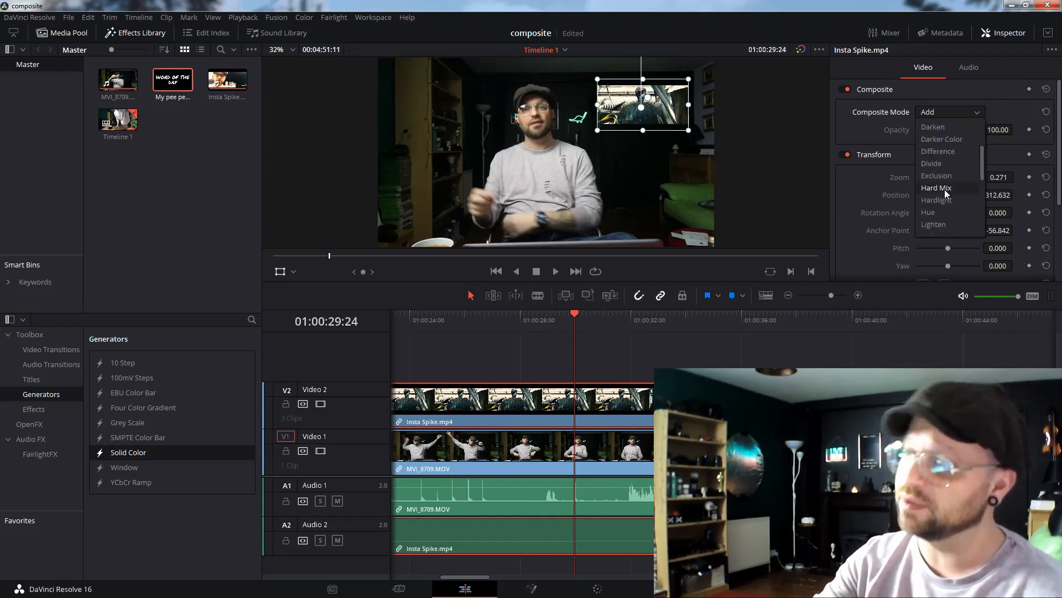
{"action": "left_click", "coordinate": [855, 136]}
{"action": "mouse_move", "coordinate": [977, 130]}
{"action": "left_mouse_down"}
{"action": "mouse_move", "coordinate": [911, 131]}
{"action": "mouse_move", "coordinate": [972, 131]}
{"action": "left_mouse_up"}
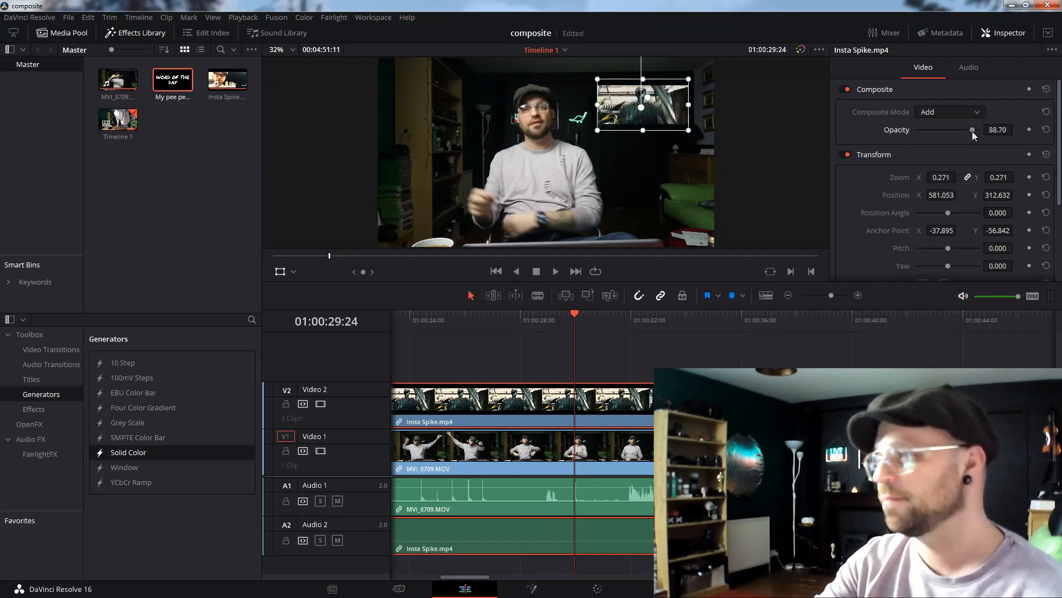